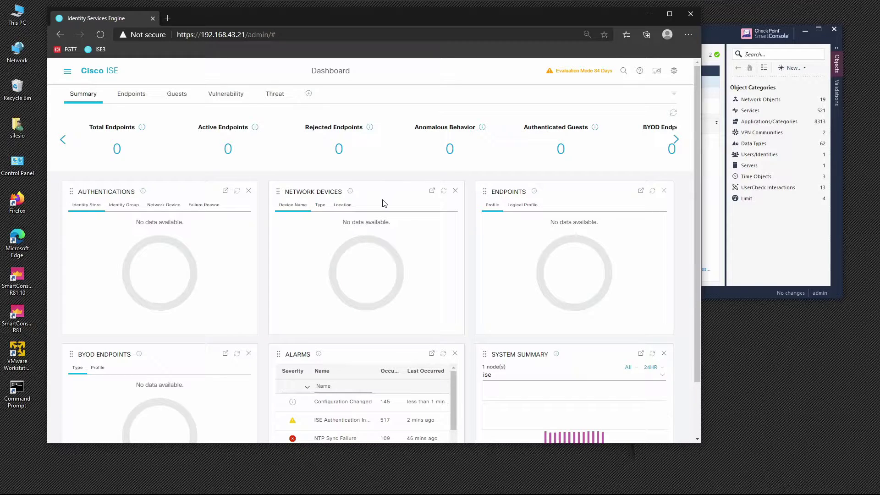
- Start a new network device from Administration > Network Resources > Network Devices
click(64, 72)
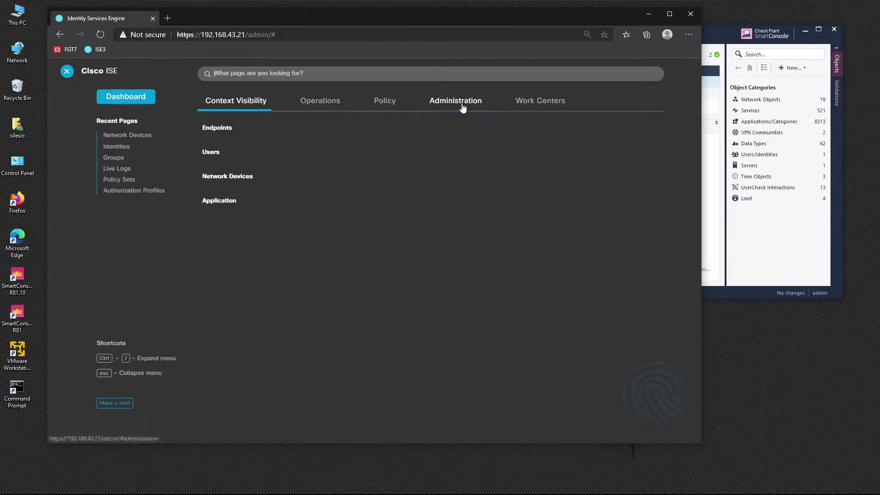
click(467, 102)
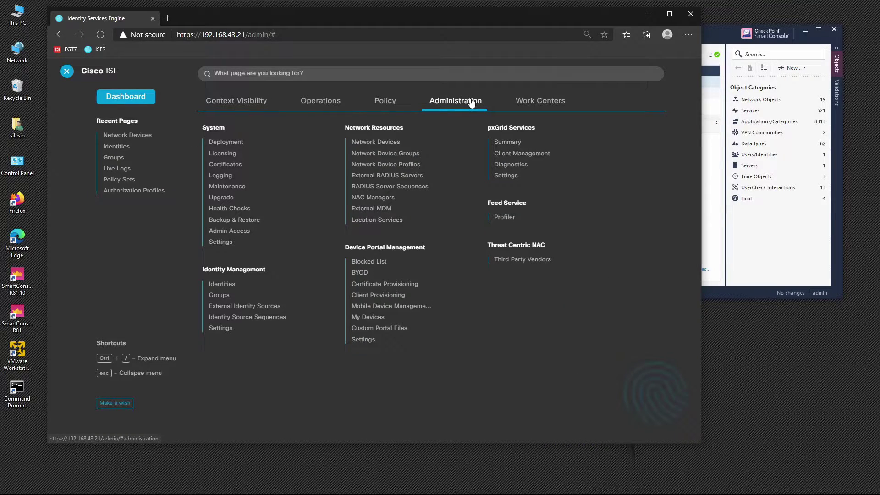
click(397, 145)
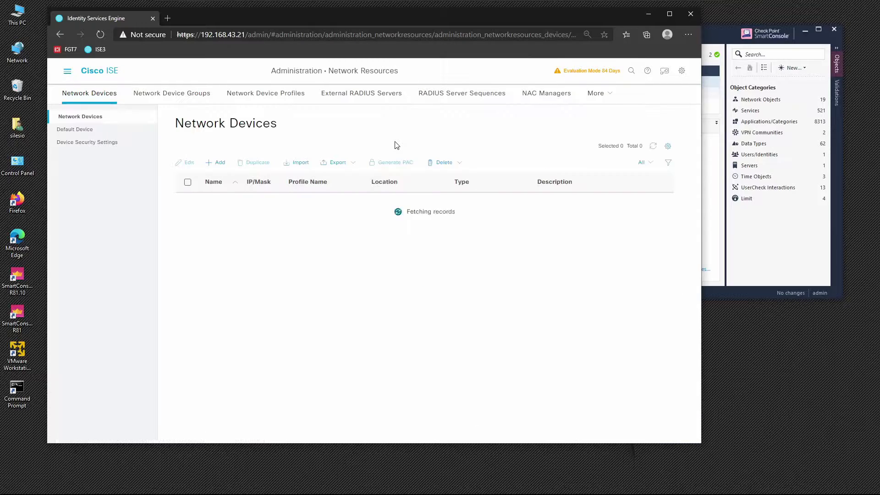
click(220, 164)
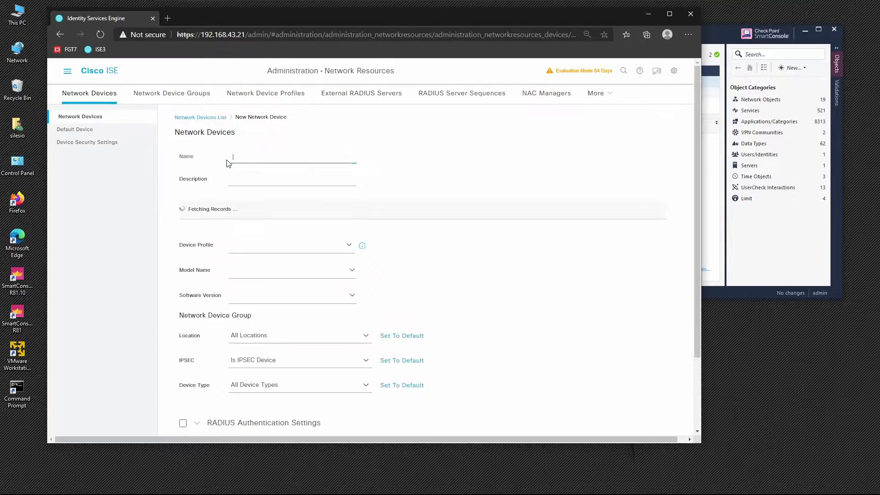
- Name the device SMS and give it IP address 192.168.43.81/32
text(19)
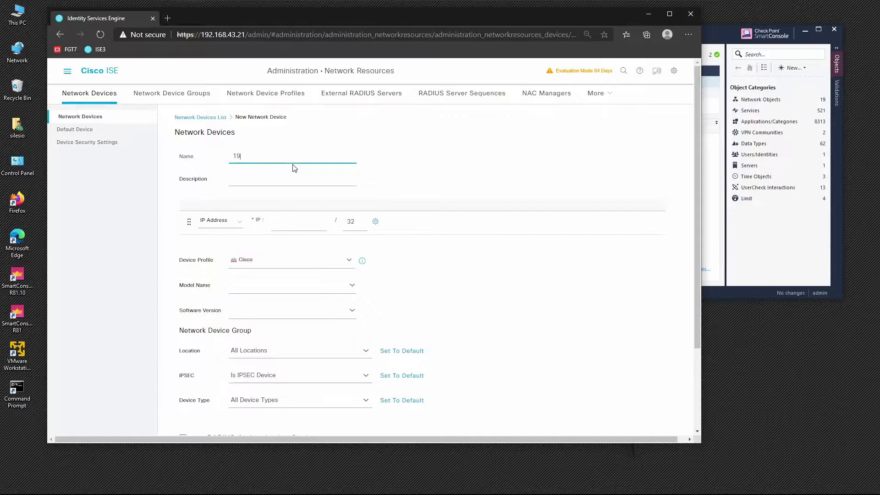
text(SMS)
click(301, 221)
text(192.168.43.)
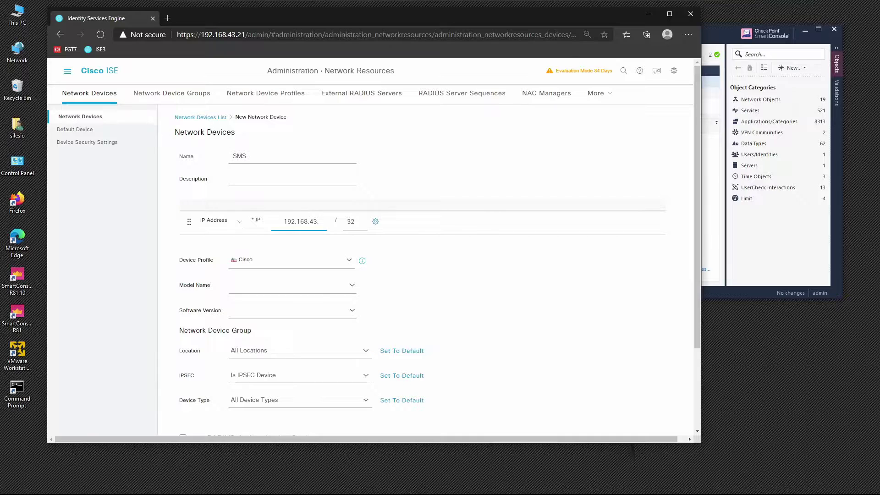
text(21)
key(BackSpace)
key(BackSpace)
text(81)
scroll(180, 336, down, 1)
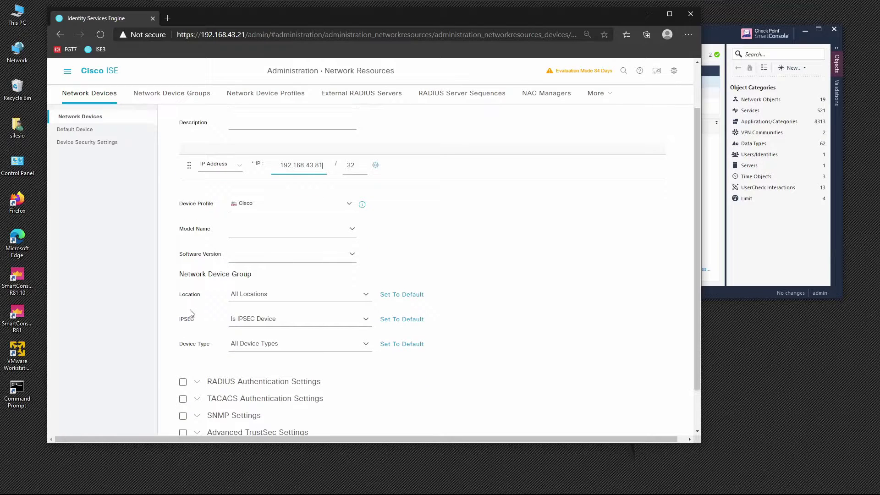
scroll(192, 312, down, 1)
- Enable RADIUS authentication with a shared secret and submit the SMS device
click(184, 333)
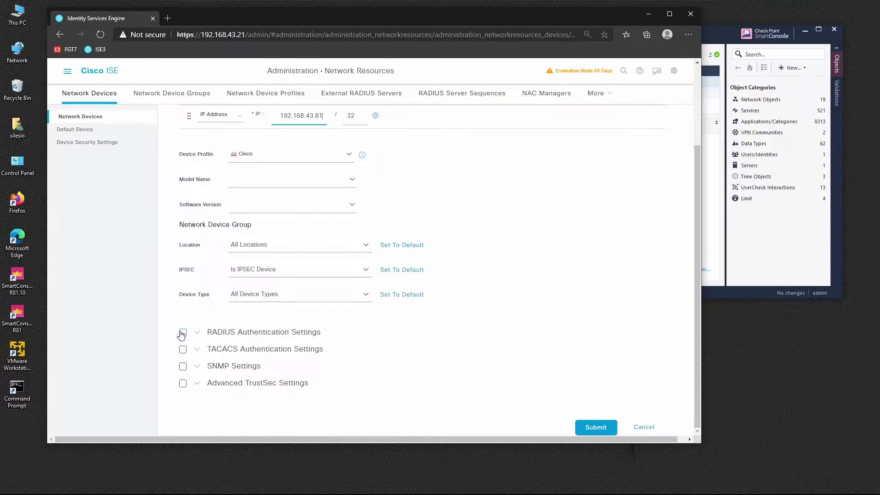
click(316, 394)
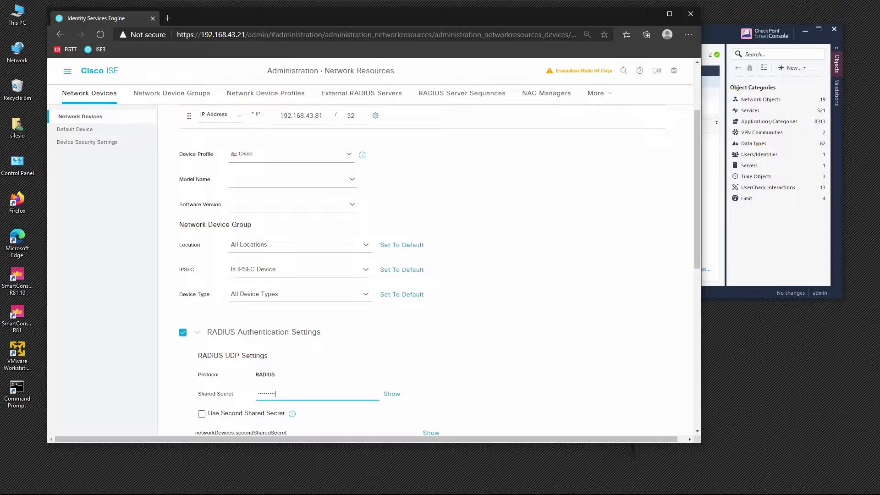
scroll(430, 373, down, 9)
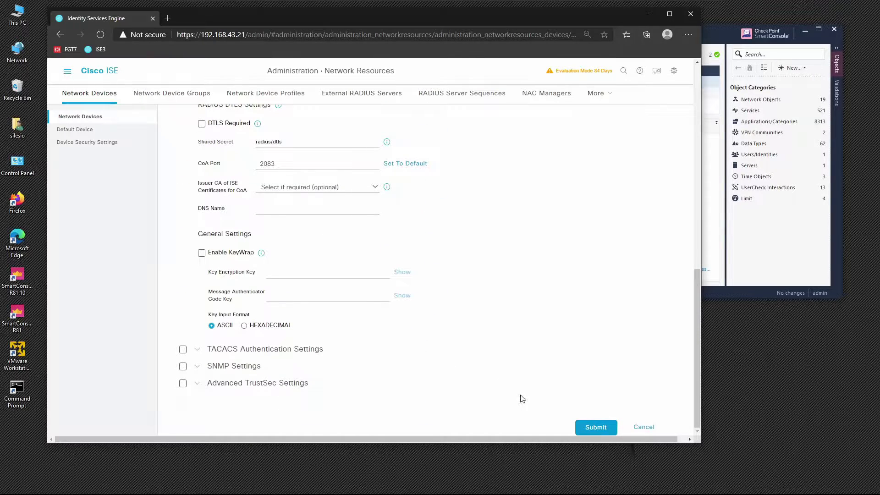
click(592, 427)
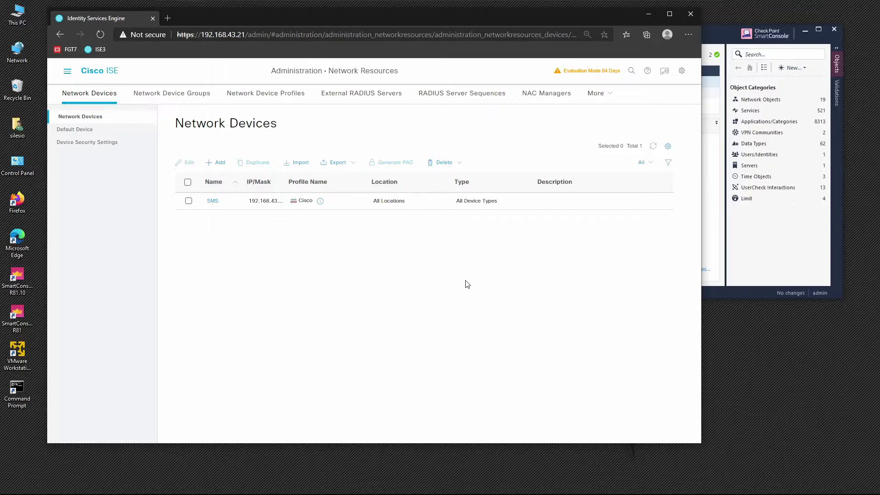
click(68, 72)
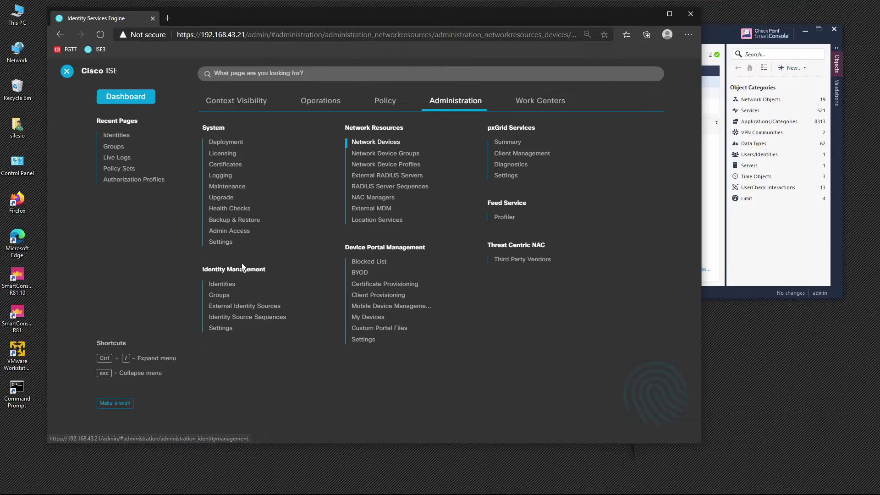
- Add a network access user named silesio and enter the login password twice
click(222, 284)
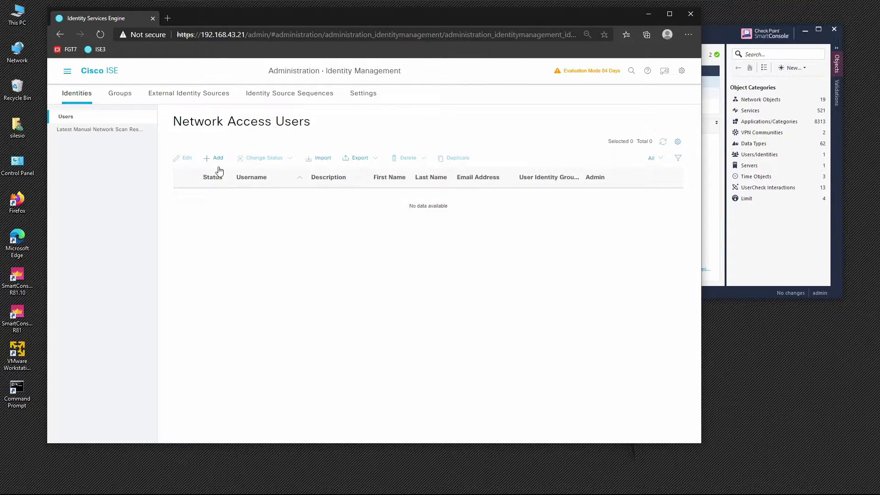
click(219, 159)
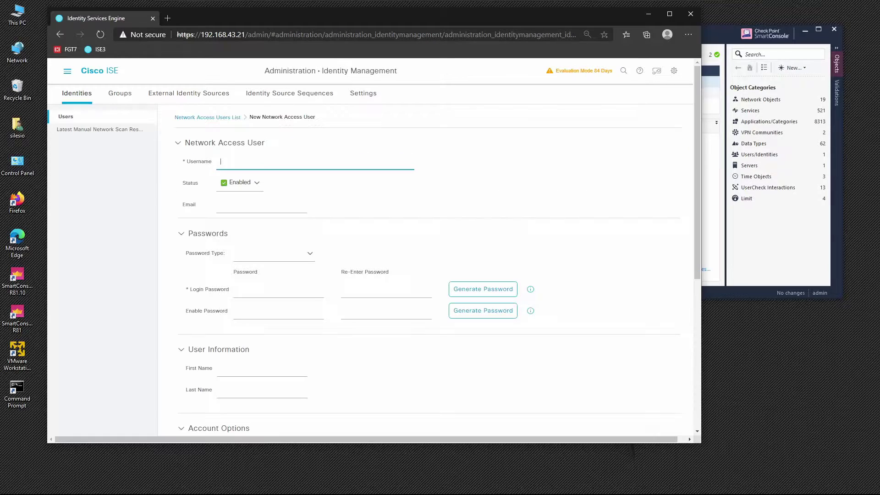
text(silesio)
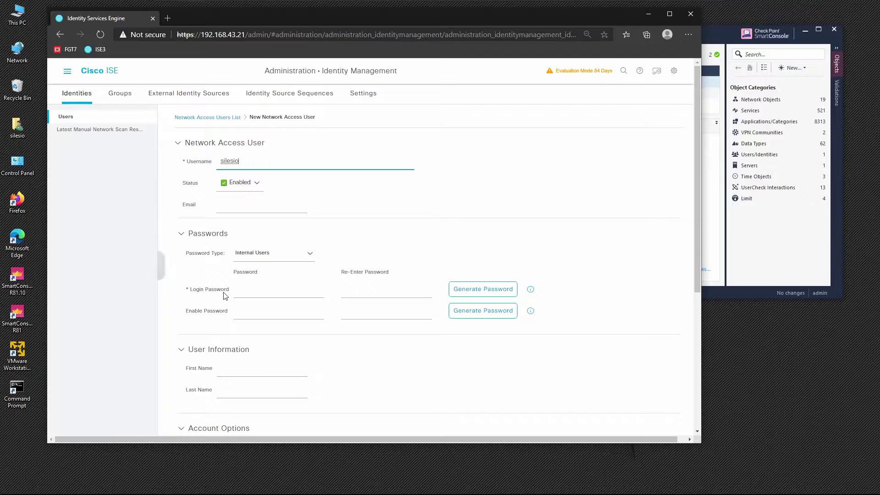
click(234, 293)
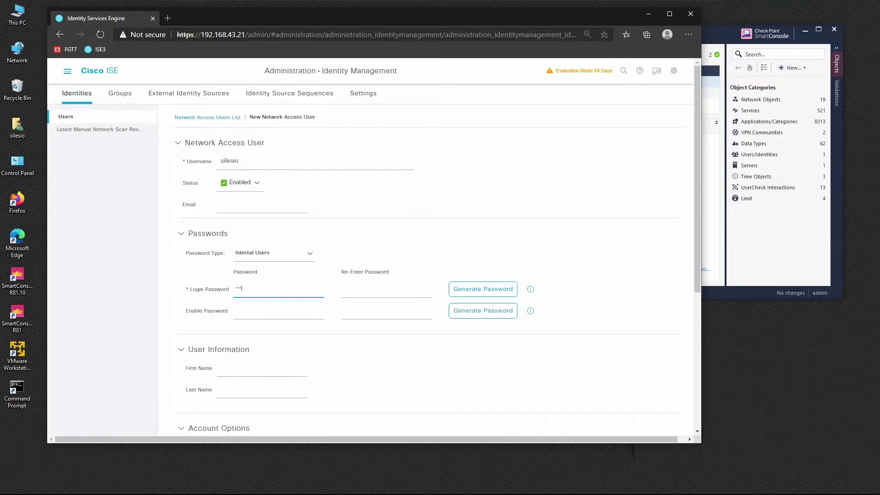
click(386, 290)
- Assign silesio to the ALL_ACCOUNTS group and create the user
scroll(253, 347, down, 5)
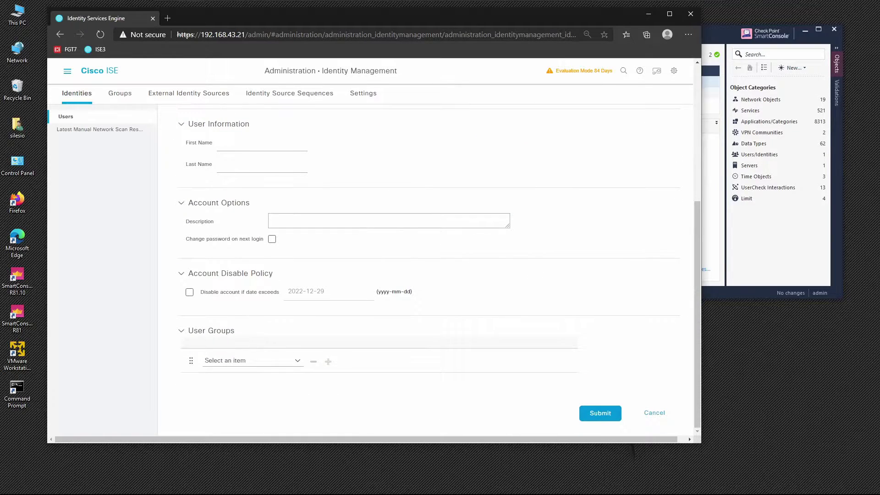
click(301, 364)
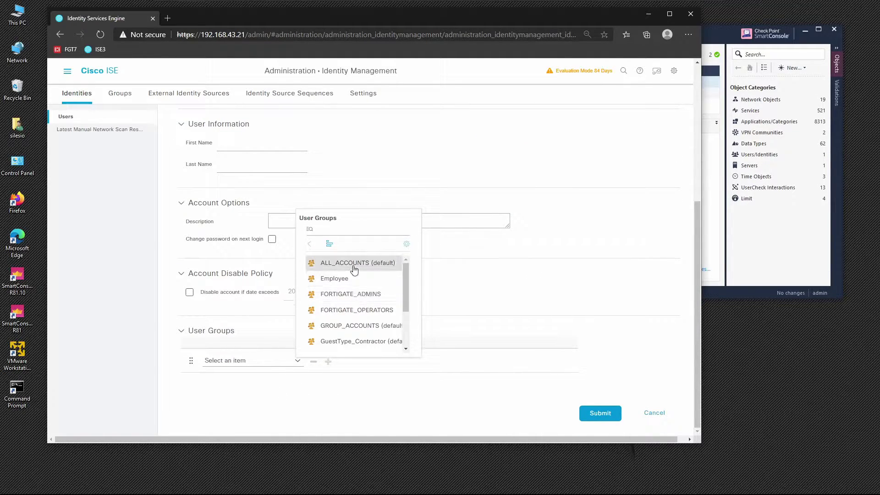
click(359, 263)
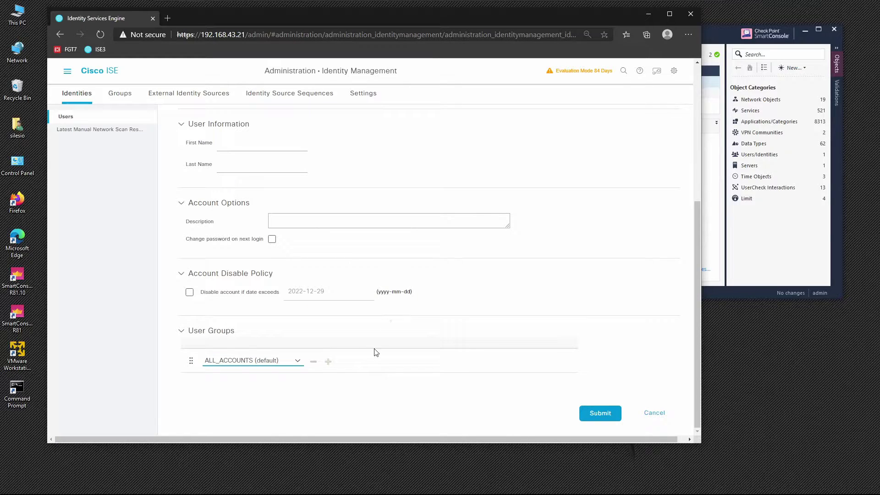
scroll(378, 361, up, 5)
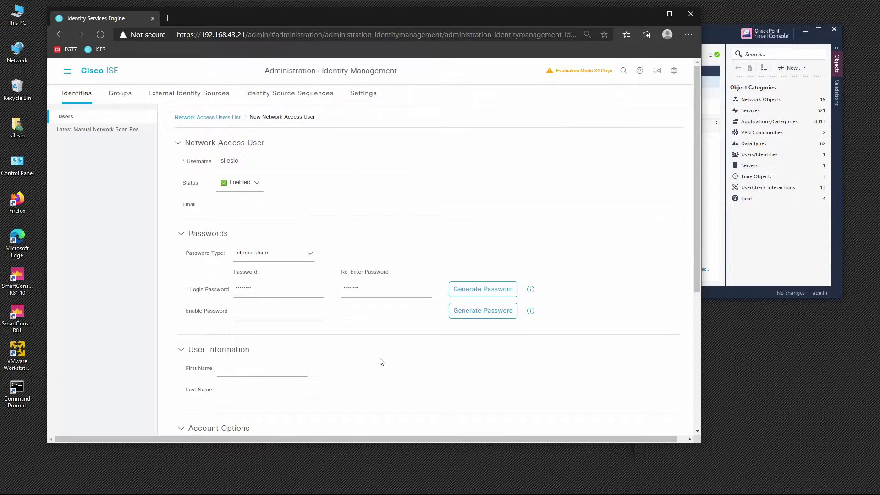
scroll(379, 361, down, 5)
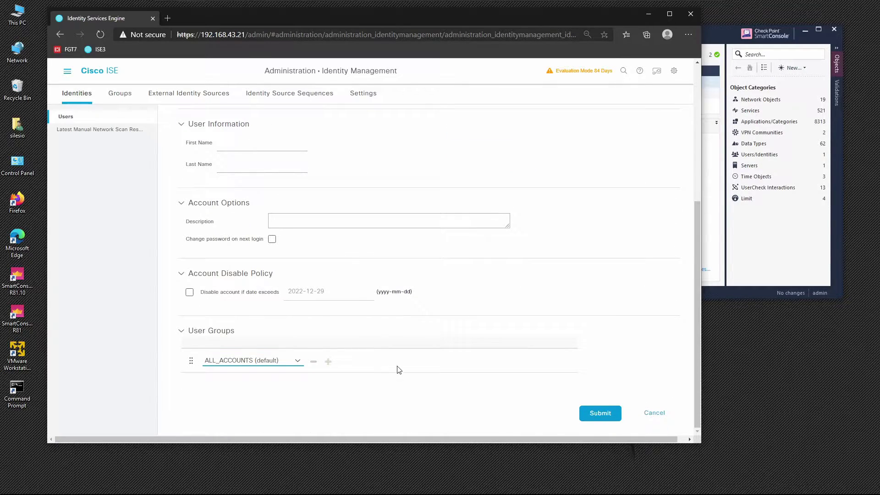
click(596, 414)
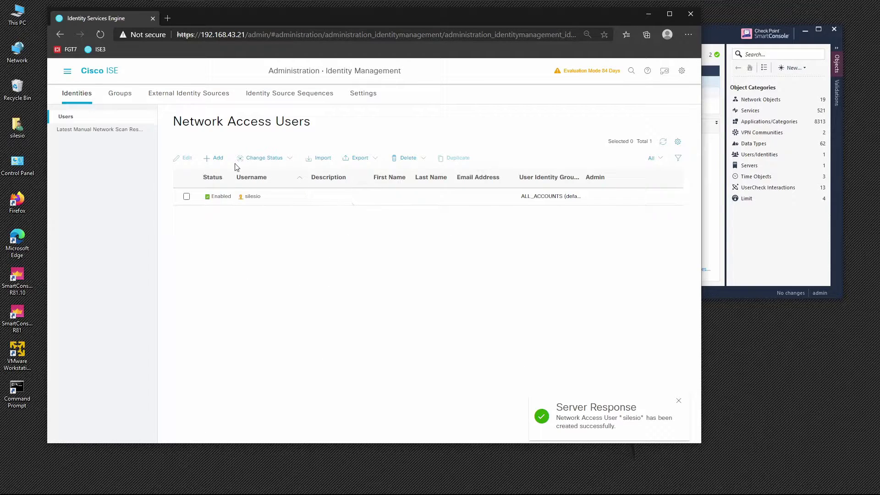
- Add a network access user named carvalho and enter the login password
click(215, 158)
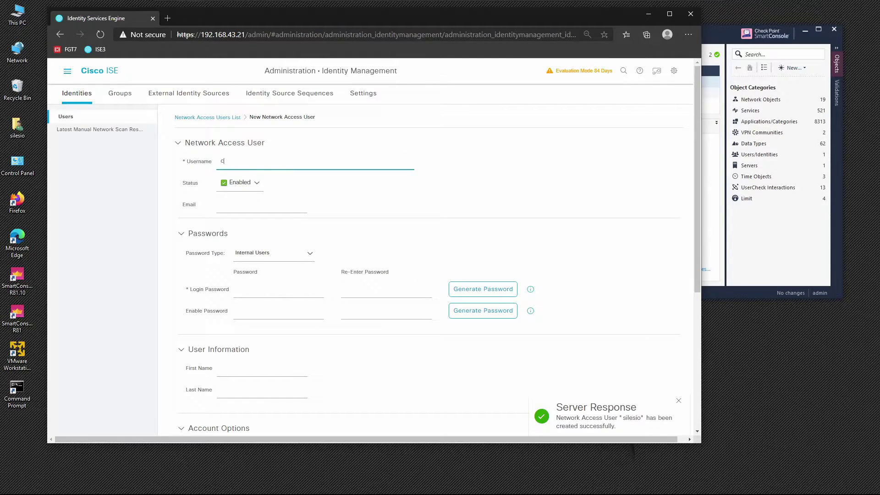
text(carvalho)
key(Tab)
key(Tab)
key(Tab)
key(Tab)
key(Tab)
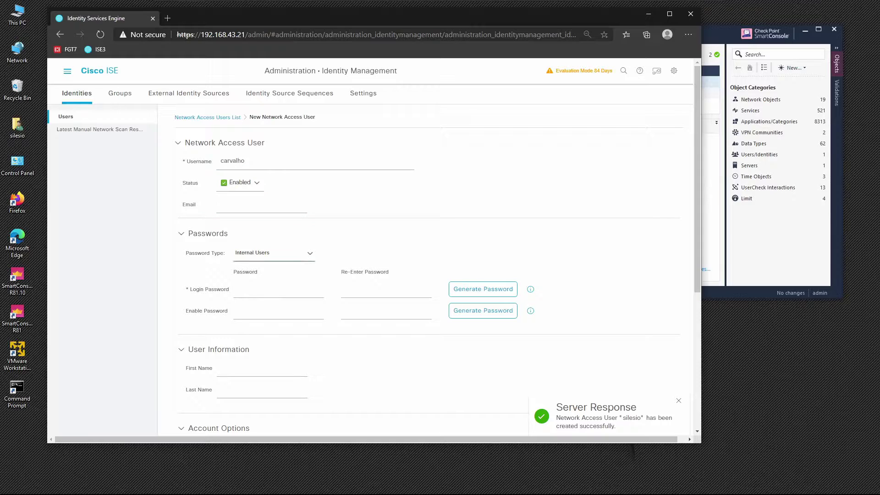
click(278, 289)
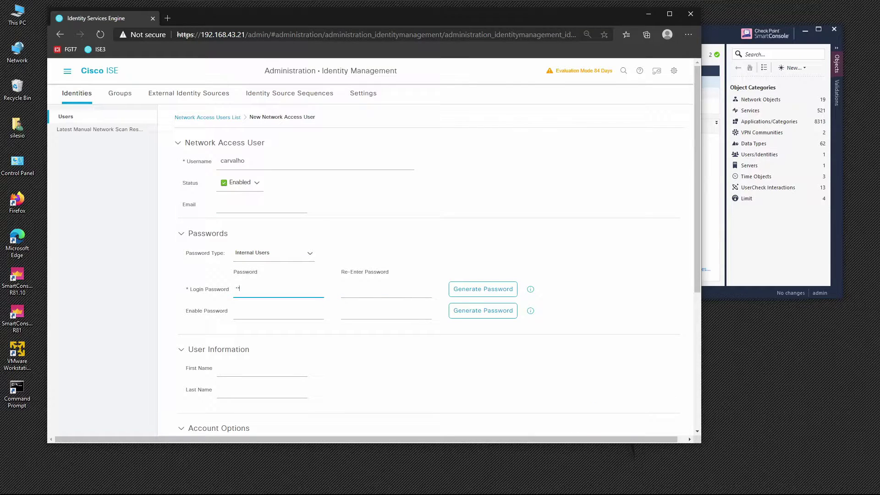
key(Tab)
- Put carvalho in ALL_ACCOUNTS (default) and submit the user
scroll(316, 245, down, 5)
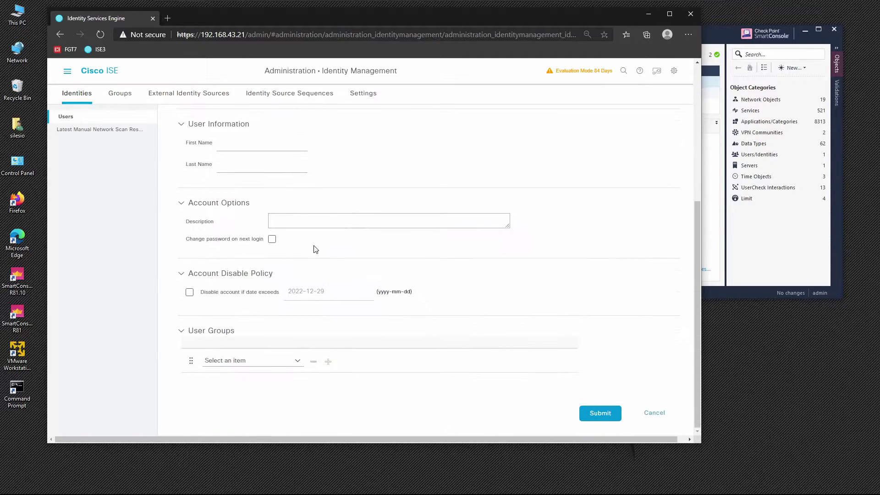
click(299, 363)
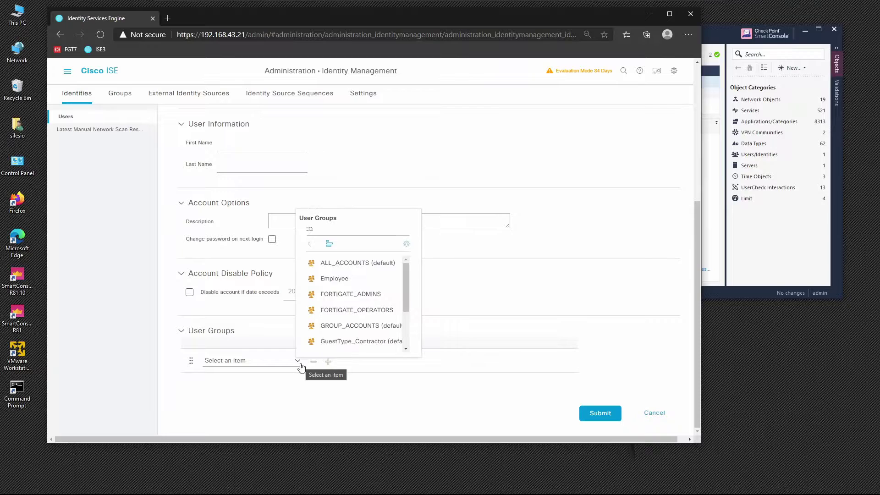
click(347, 264)
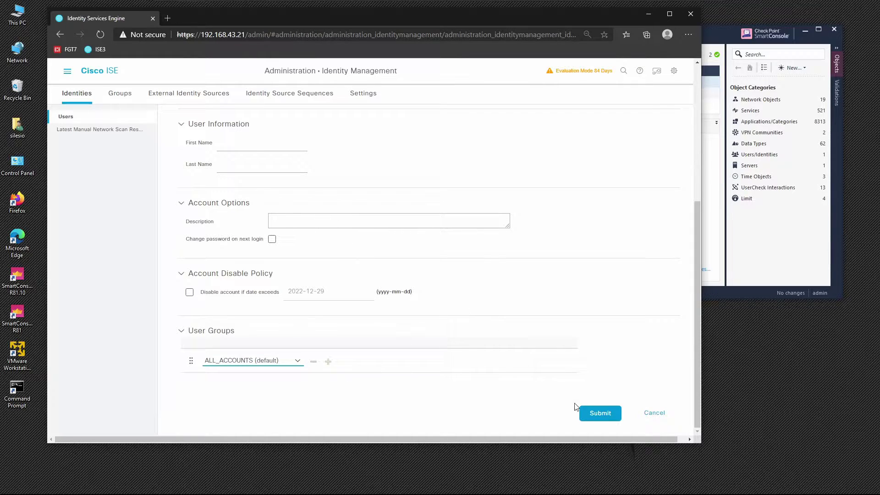
click(598, 413)
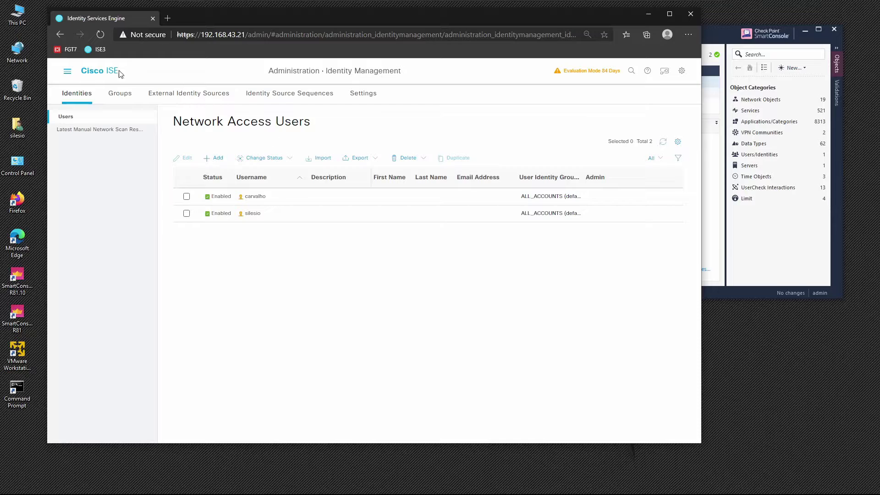
- Open the Default set under Policy > Policy Sets and expand Authorization Policy (14)
click(71, 73)
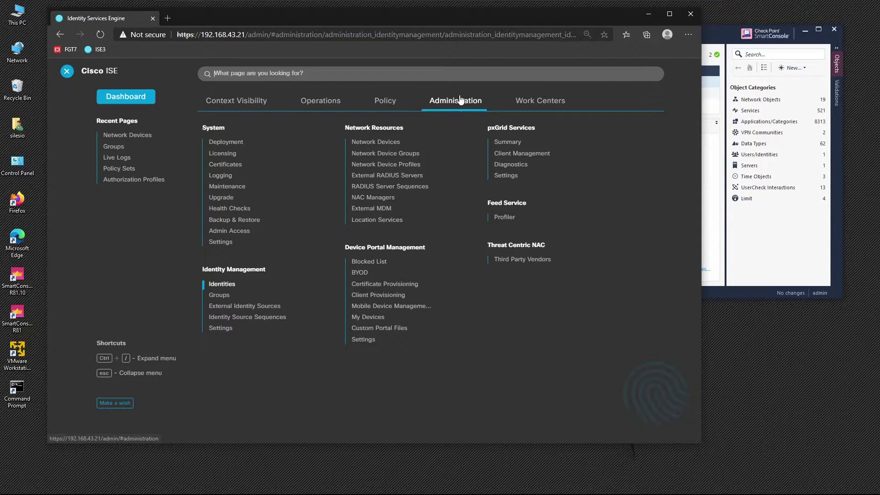
click(387, 102)
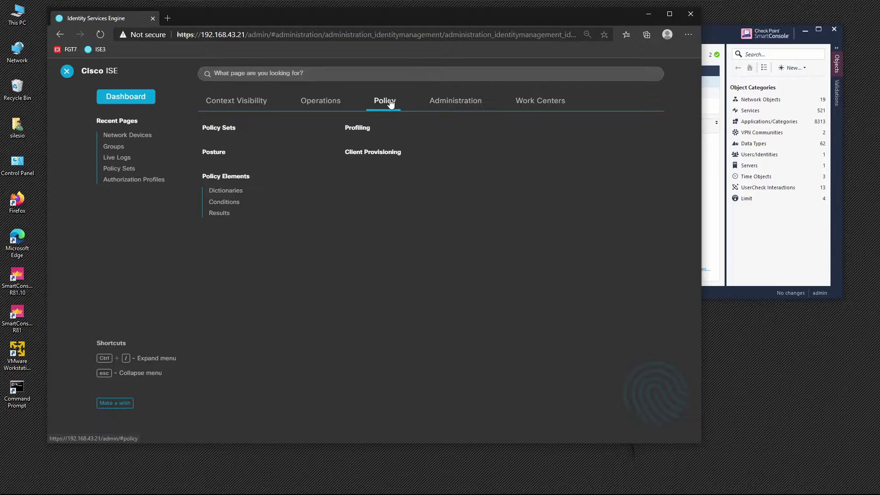
click(228, 127)
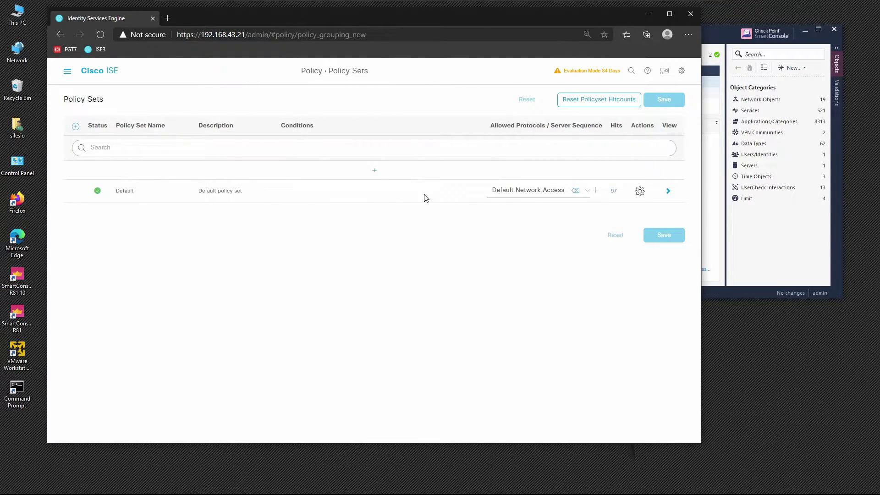
click(668, 191)
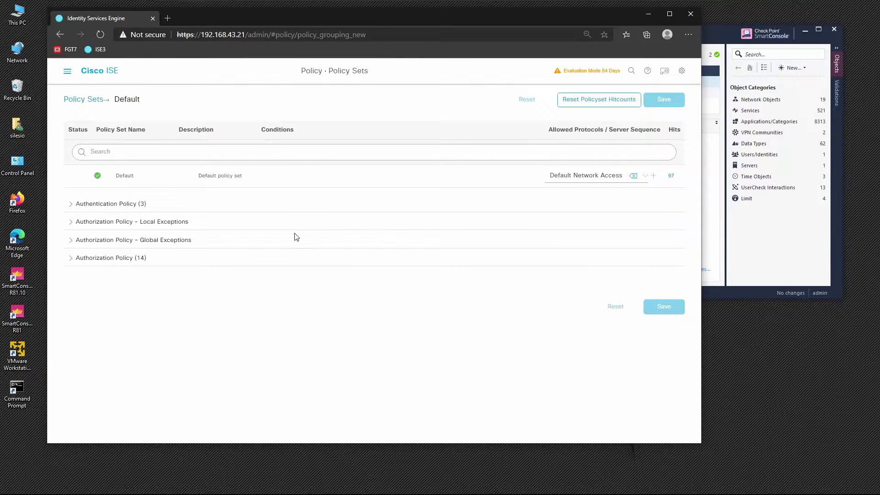
click(133, 205)
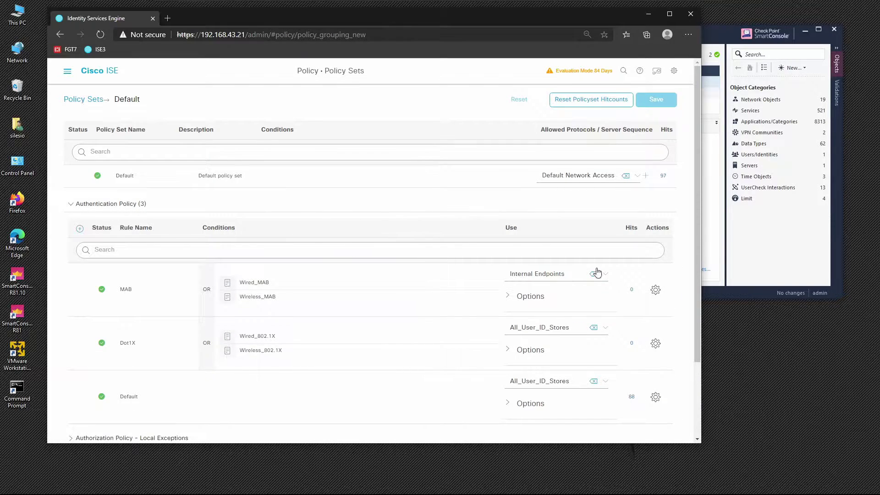
click(71, 204)
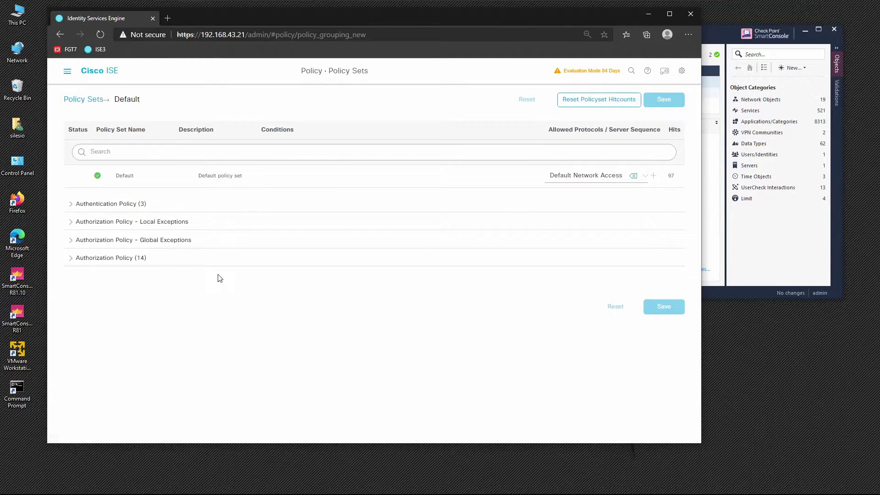
click(121, 260)
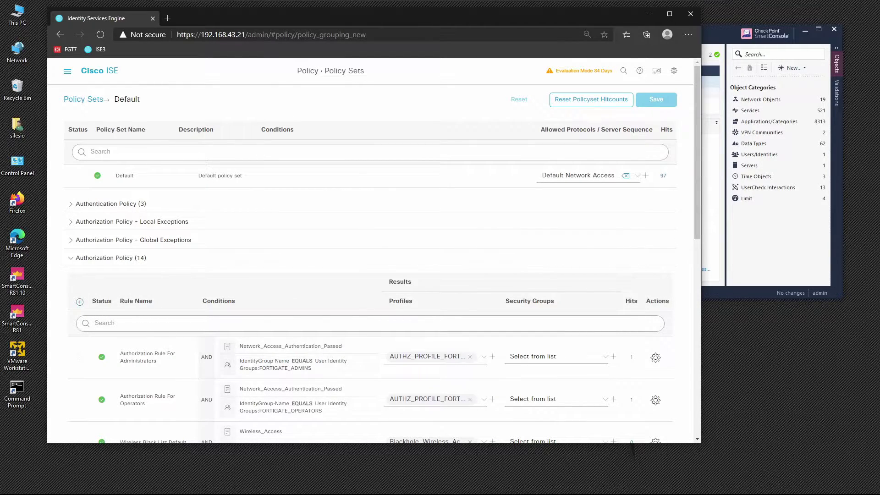
- Insert top rule Authorization For Checkpoint Administrators with condition Network_Access_Authentication_Passed
click(79, 302)
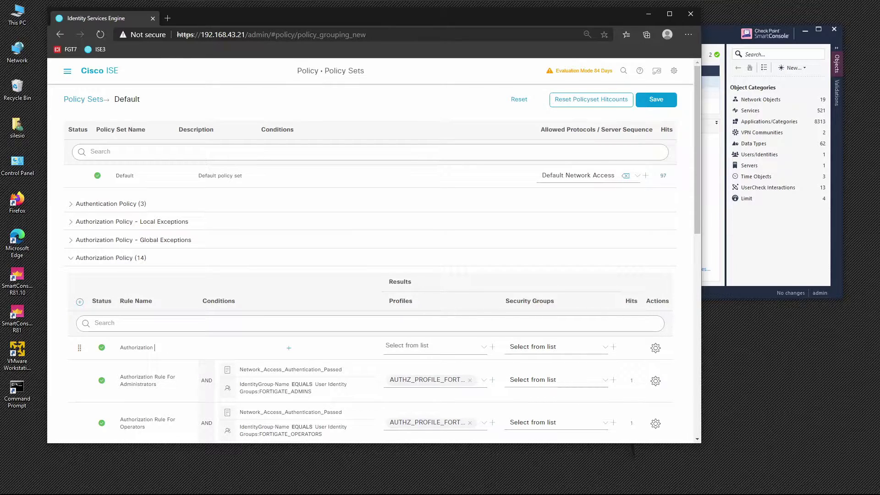
text(Checkpoint Admini)
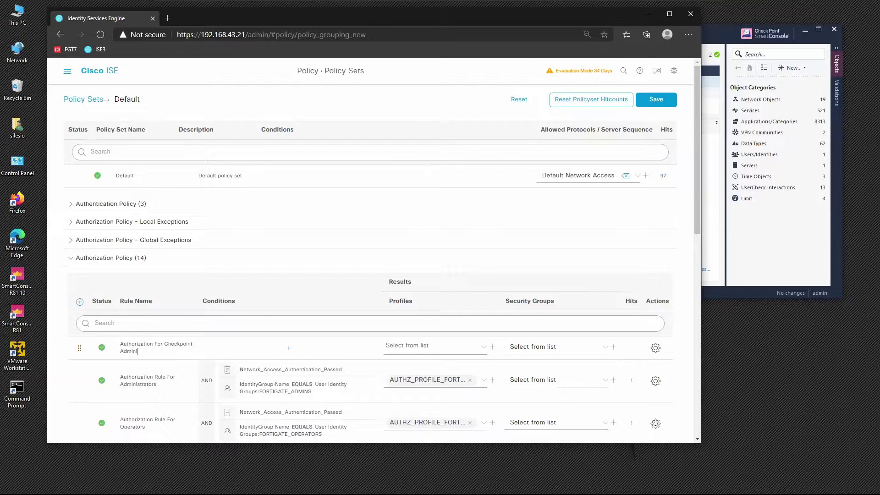
text(strators)
click(288, 347)
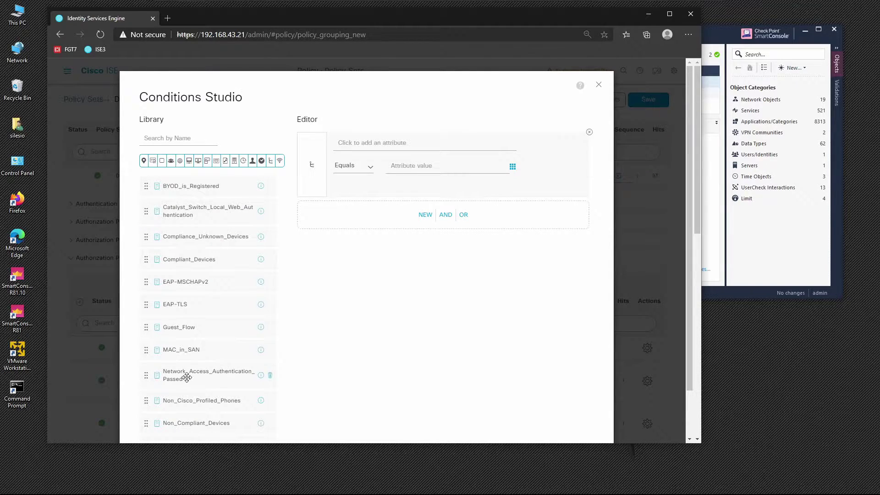
drag(186, 377, 373, 221)
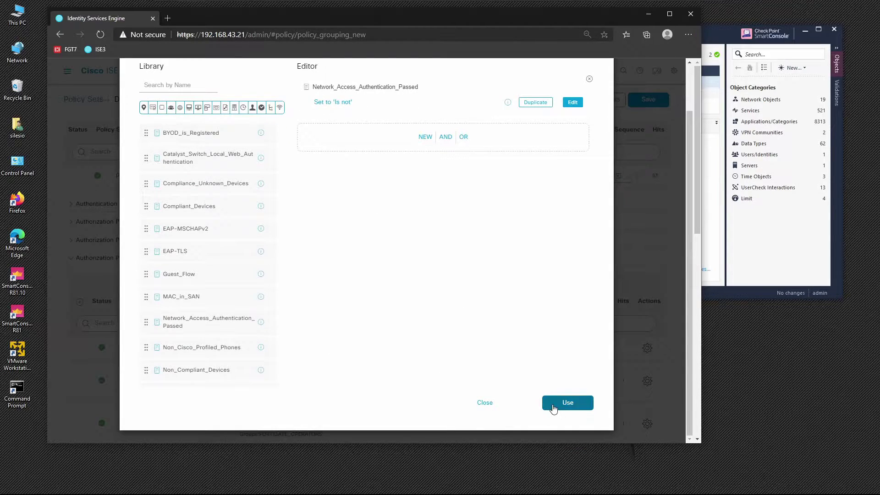
click(556, 405)
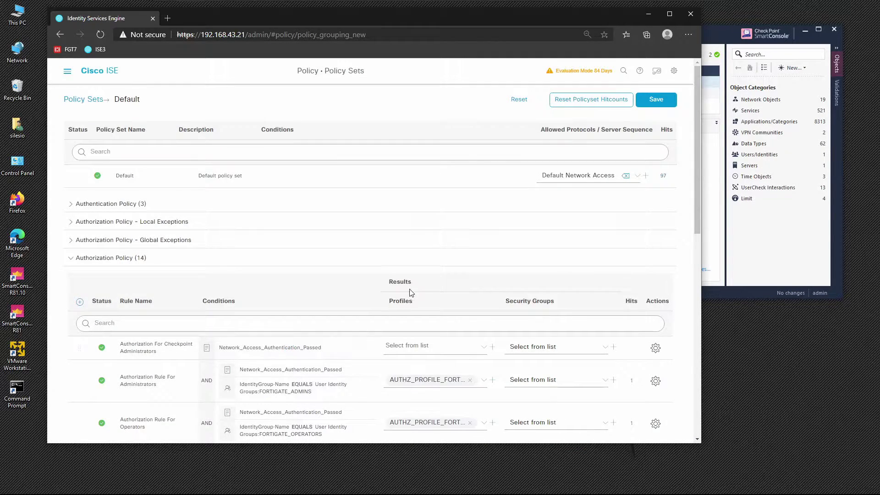
- Browse the profile options available for the new Checkpoint rule
click(482, 348)
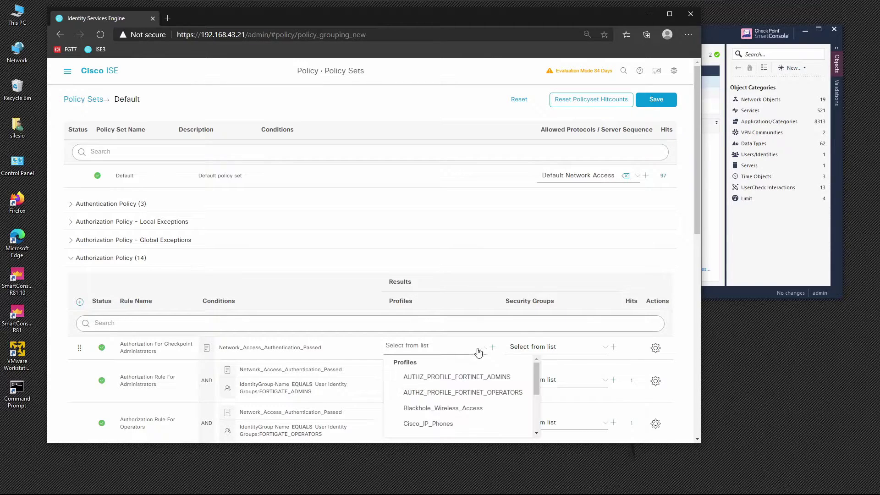
scroll(490, 398, down, 1)
scroll(491, 398, down, 2)
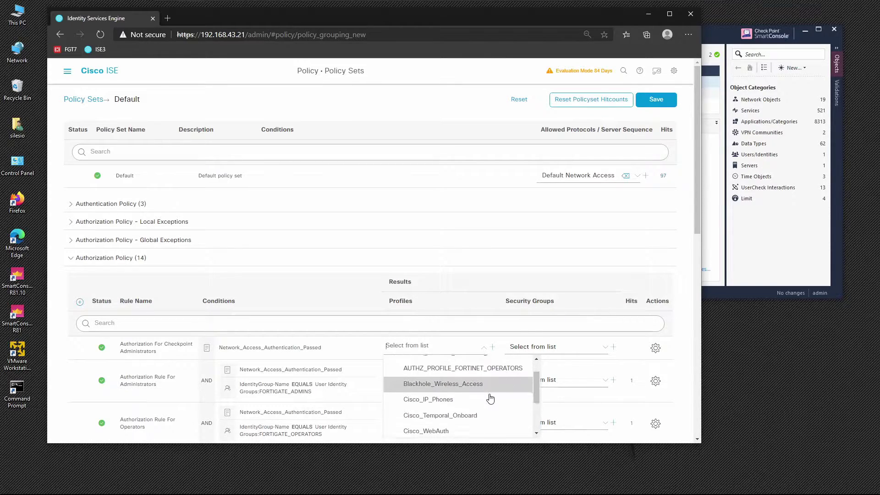
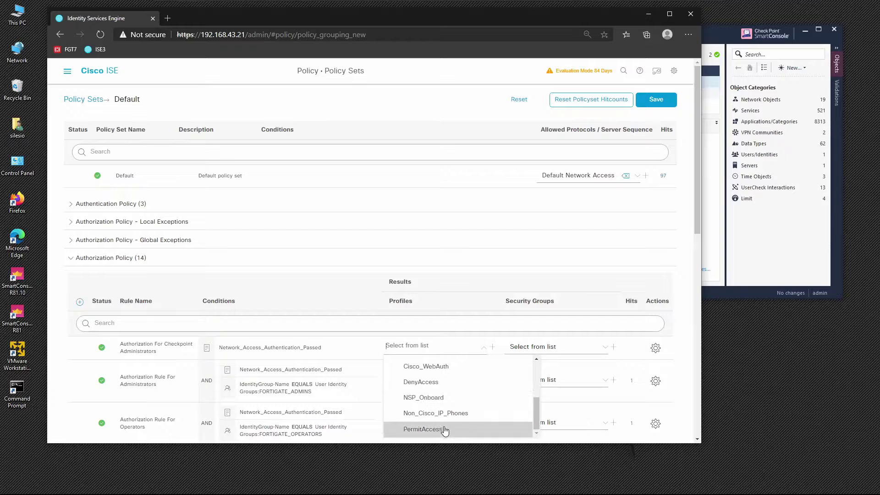
- Assign the PermitAccess profile to the Checkpoint administrators rule, save the policy set, and return to SmartConsole
click(443, 428)
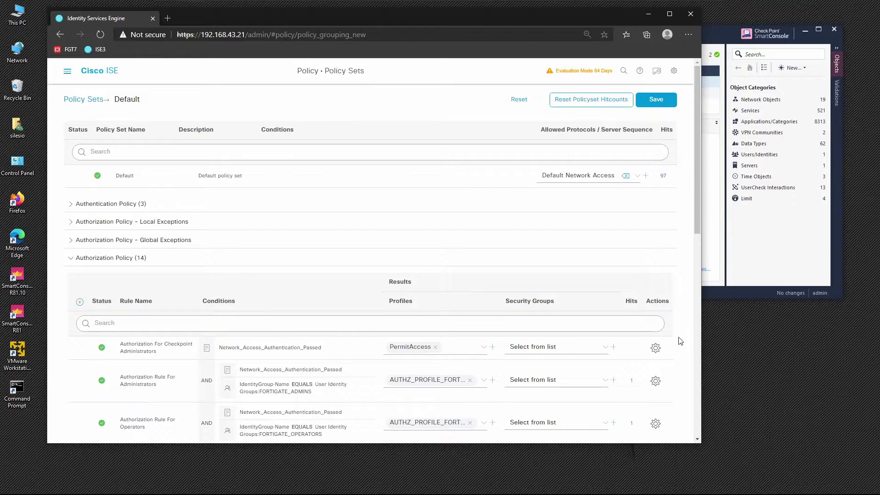
scroll(678, 339, down, 10)
click(648, 433)
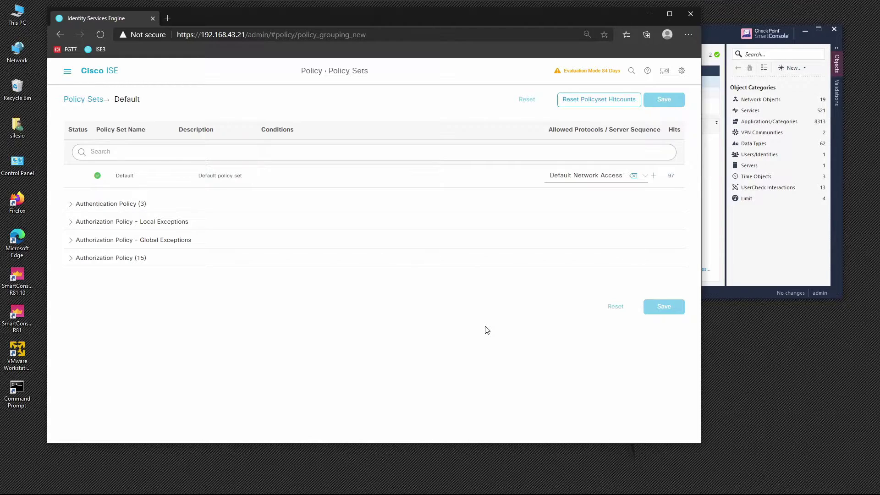
click(727, 237)
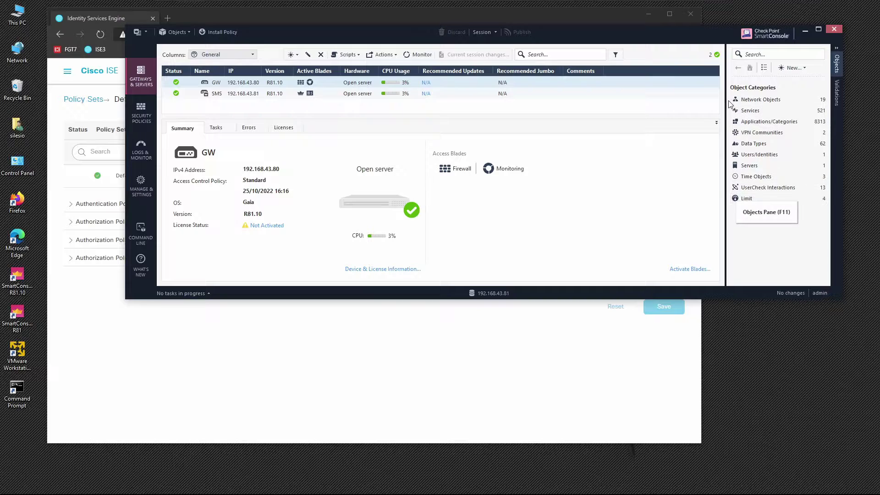
- Create a new host object named ISE with IPv4 address 192.168.43.21
click(793, 68)
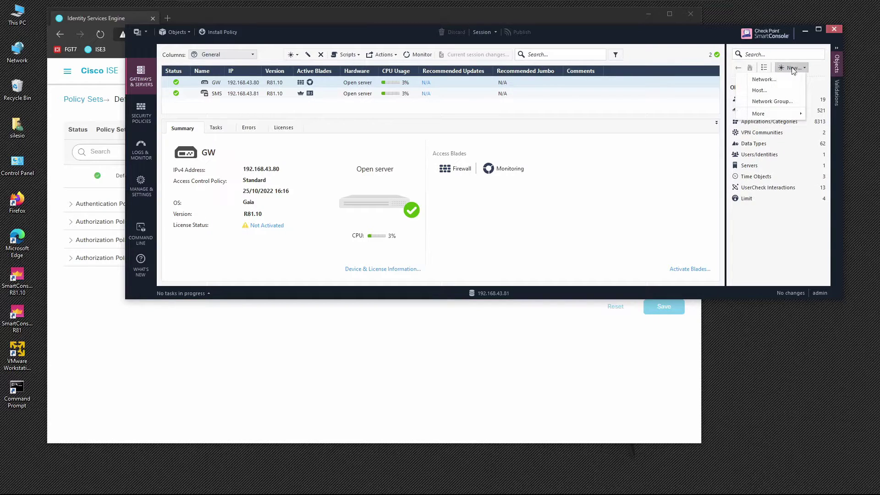
click(782, 89)
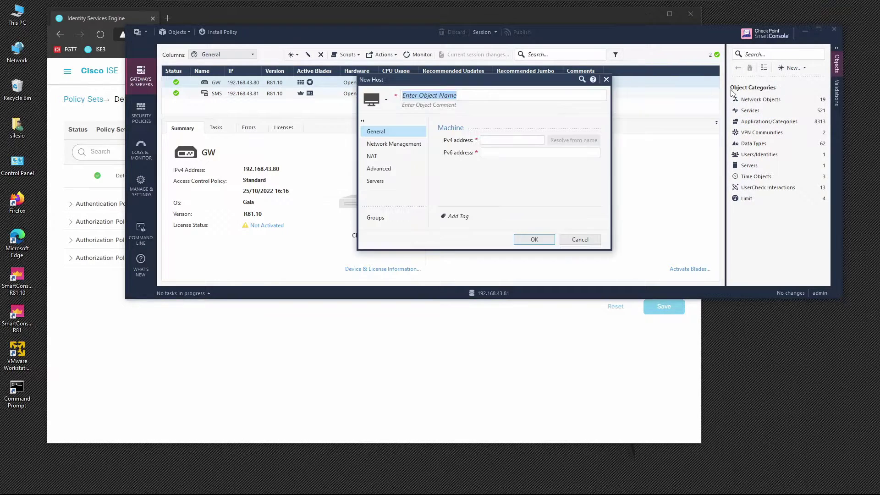
text(ISE)
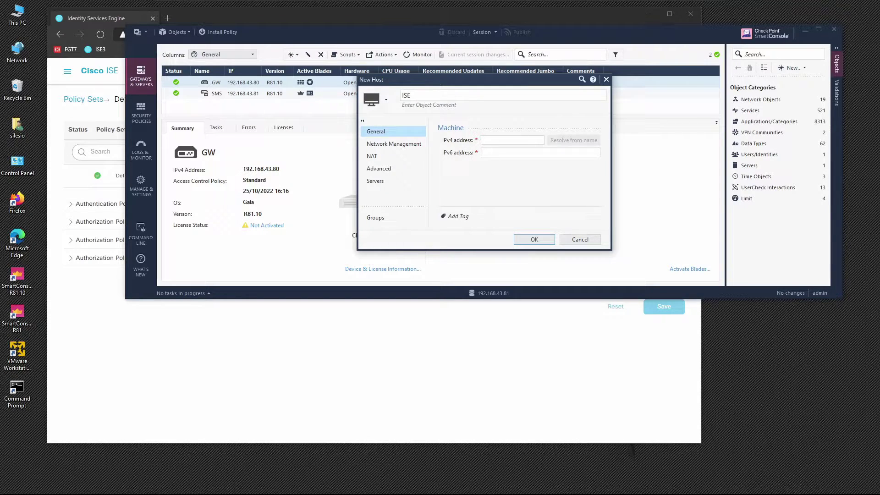
click(508, 140)
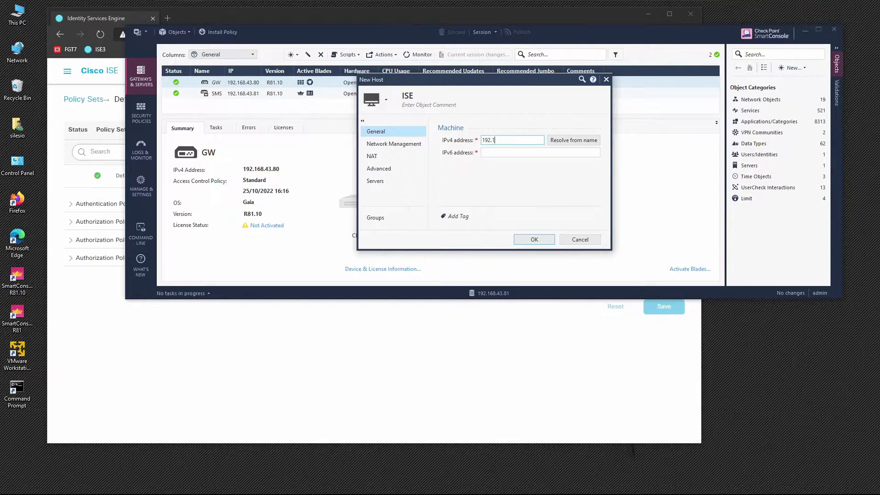
text(192.168.43.21)
click(539, 238)
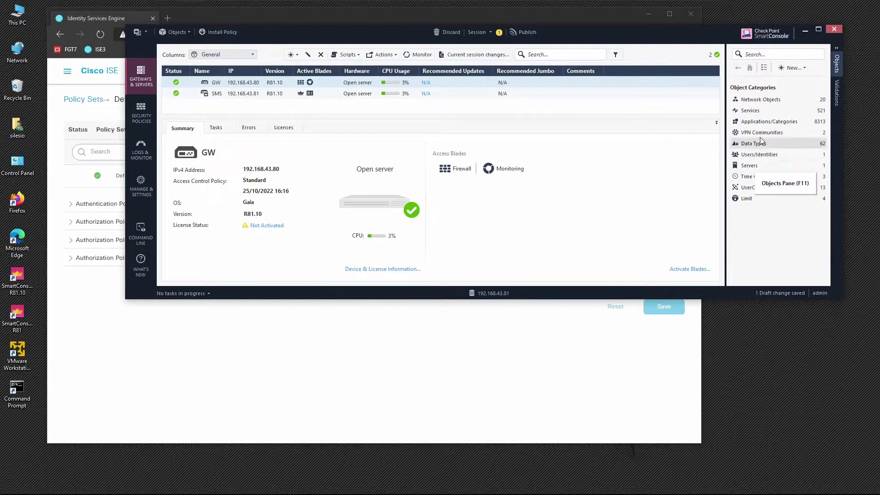
- Start a new RADIUS server object and name it RADIUS_SERVER
click(797, 67)
mouse_move(773, 114)
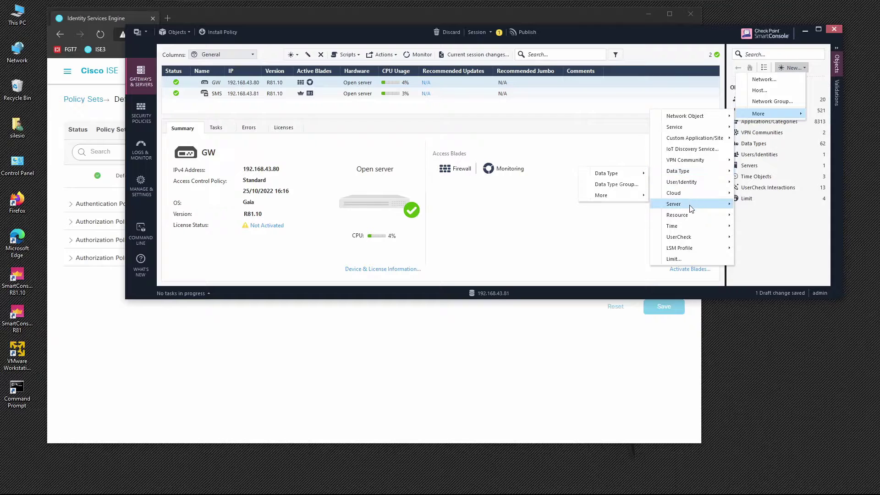
mouse_move(691, 209)
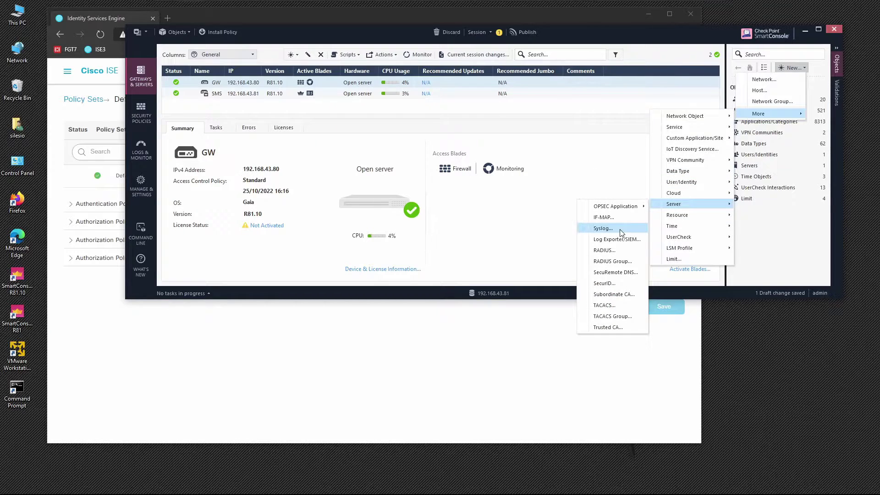
click(620, 252)
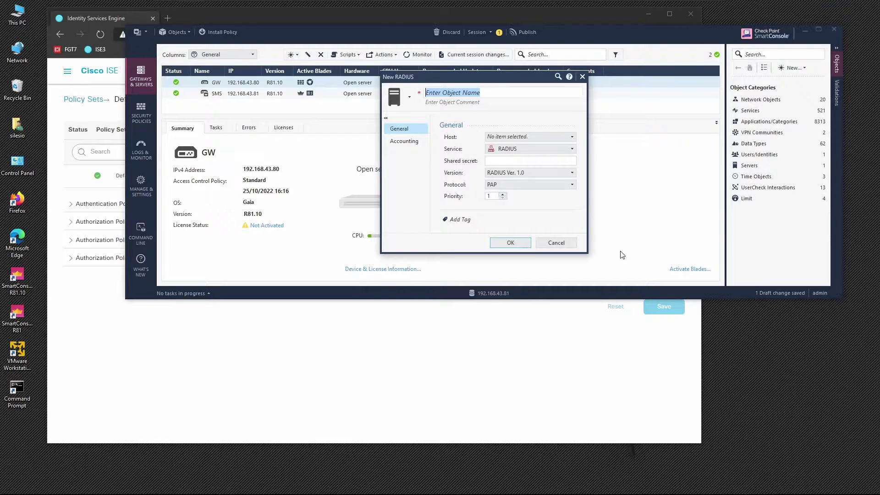
text(RADIUS_SERVER)
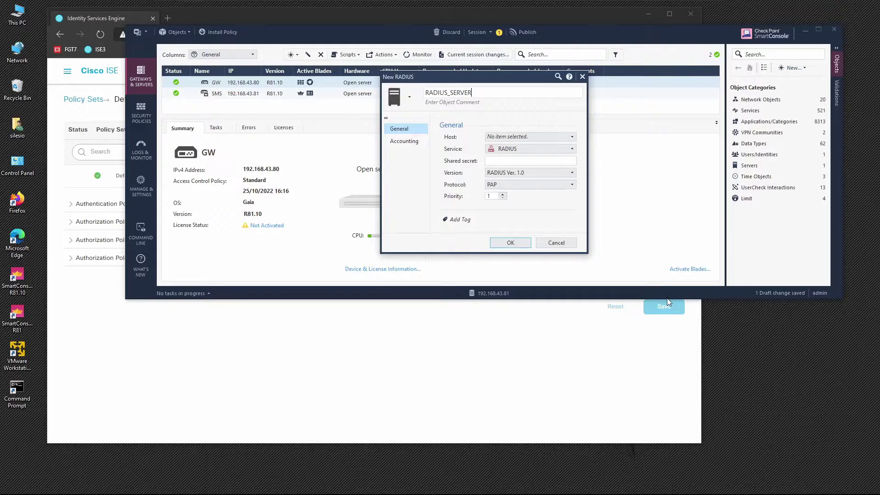
- Point RADIUS_SERVER at host ISE, enter the shared secret, and create it
click(561, 138)
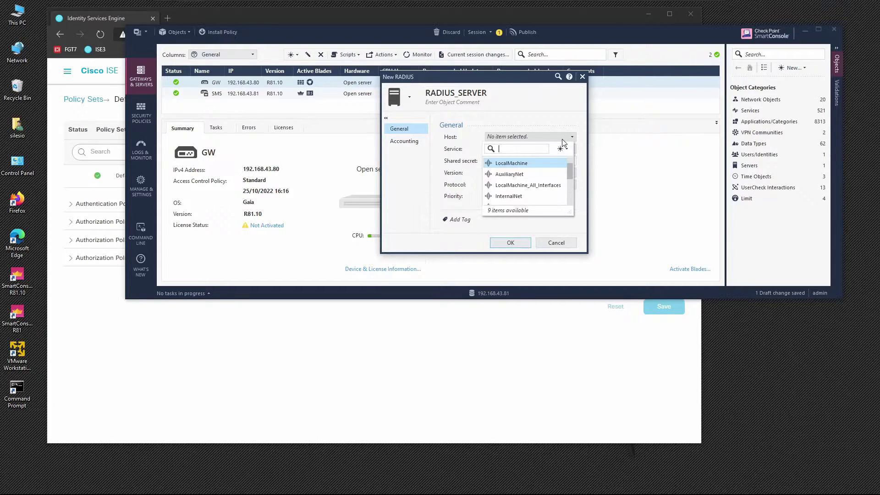
text(i)
click(520, 196)
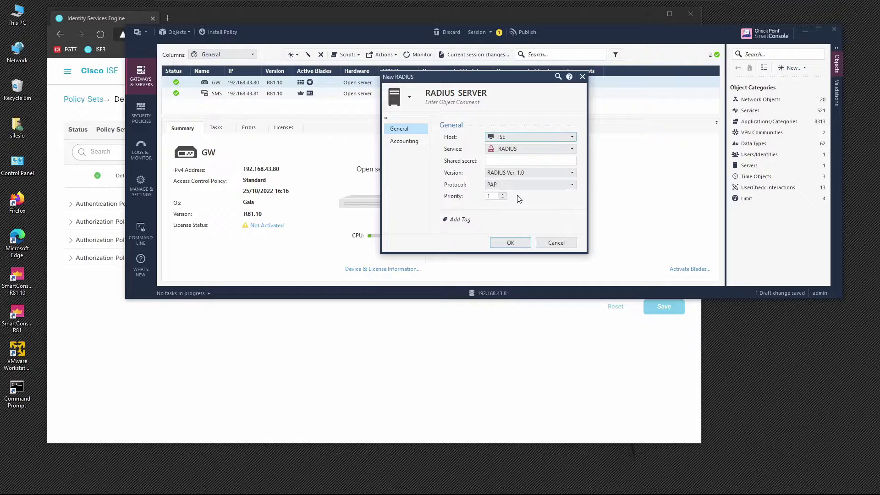
click(501, 160)
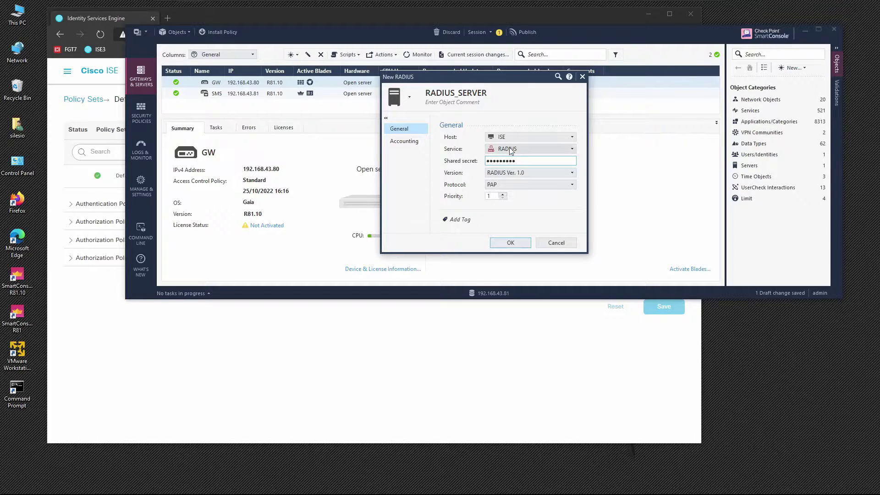
click(511, 245)
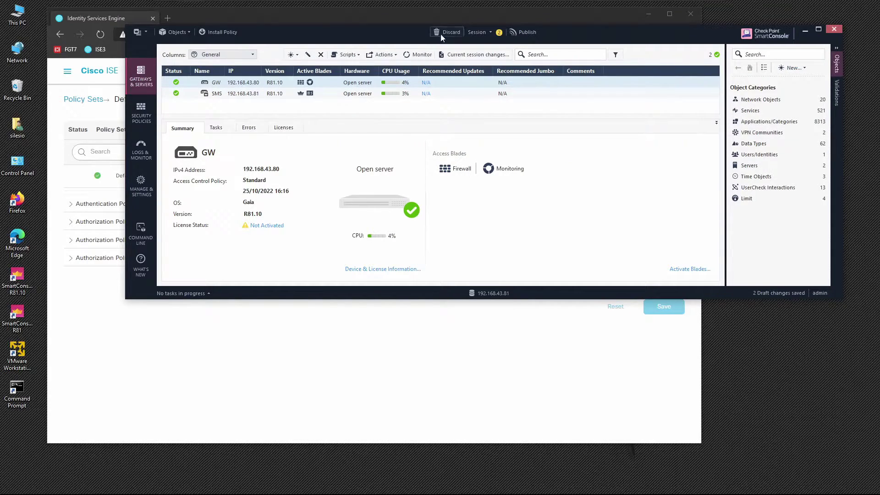
- Publish the two draft changes under the default session name, then go to Manage & Settings
click(526, 31)
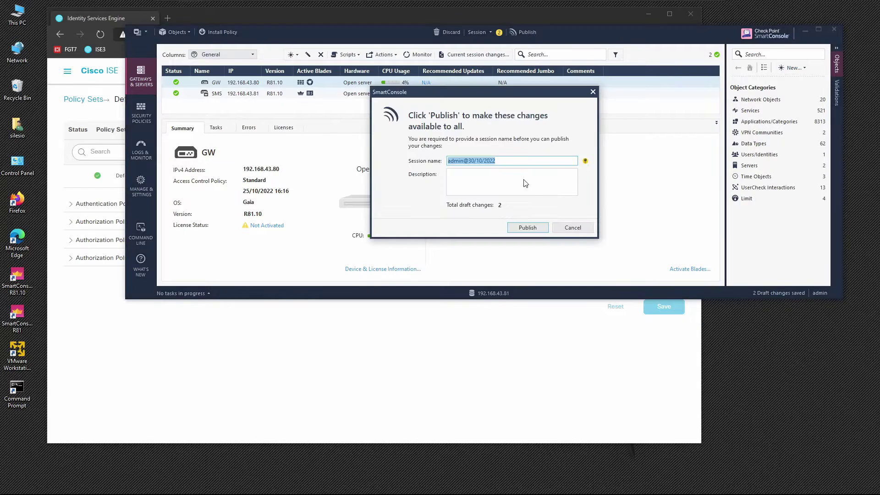
click(527, 226)
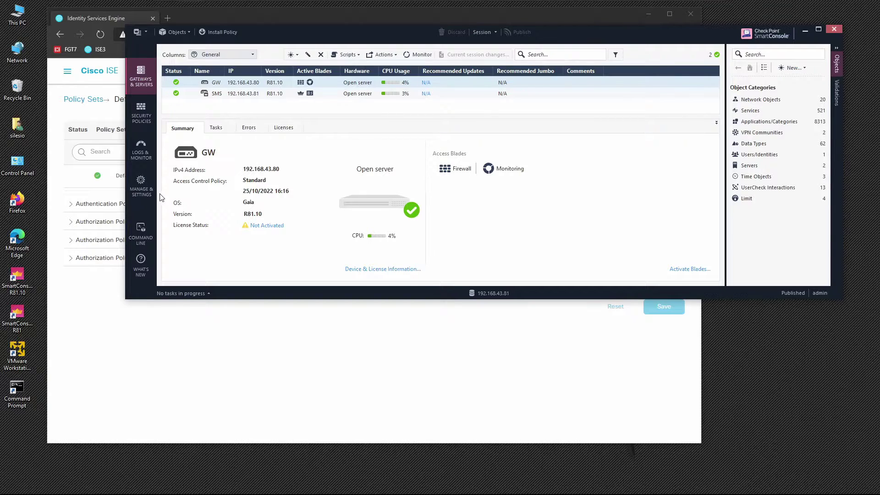
click(145, 187)
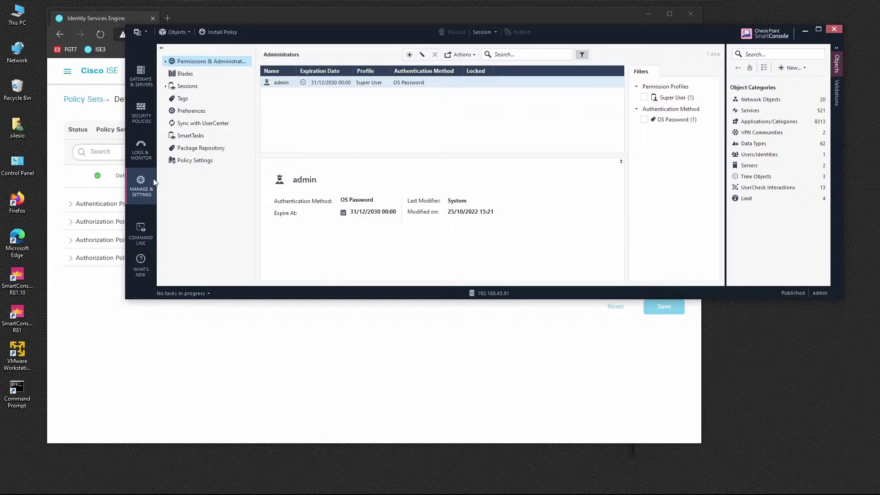
- Add an administrator using RADIUS authentication via RADIUS_SERVER with the Super User permission profile
click(409, 55)
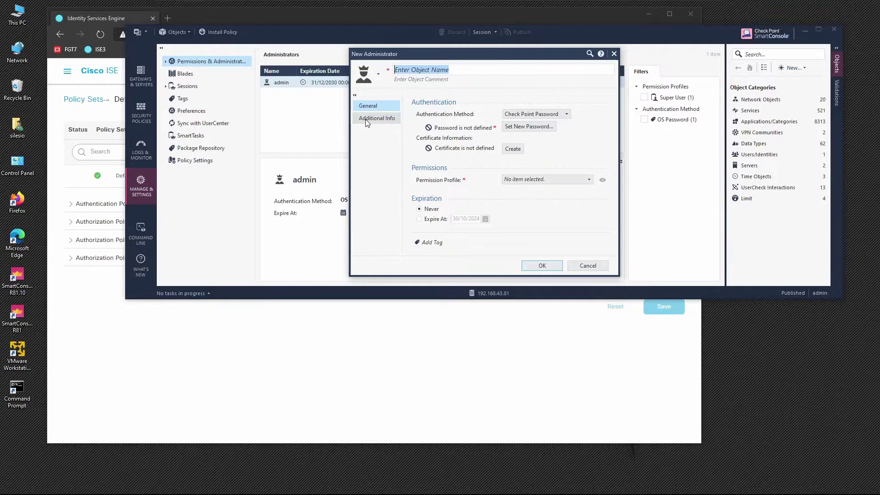
text(silesio)
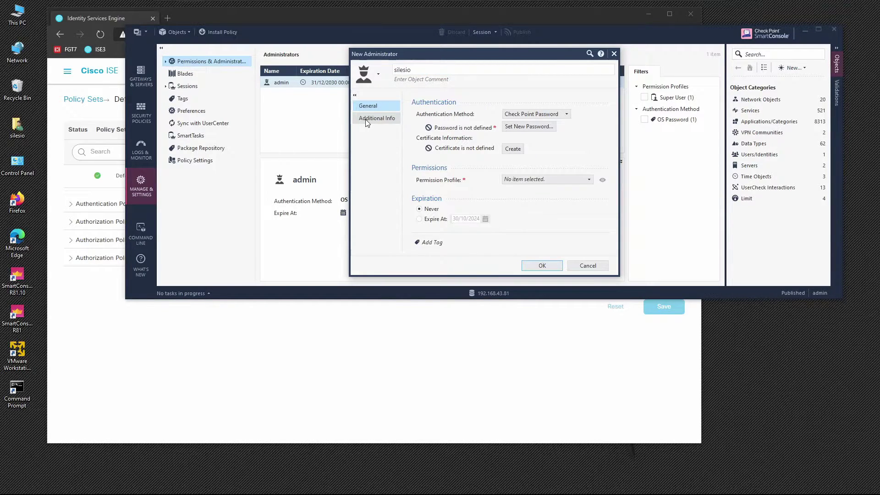
click(549, 117)
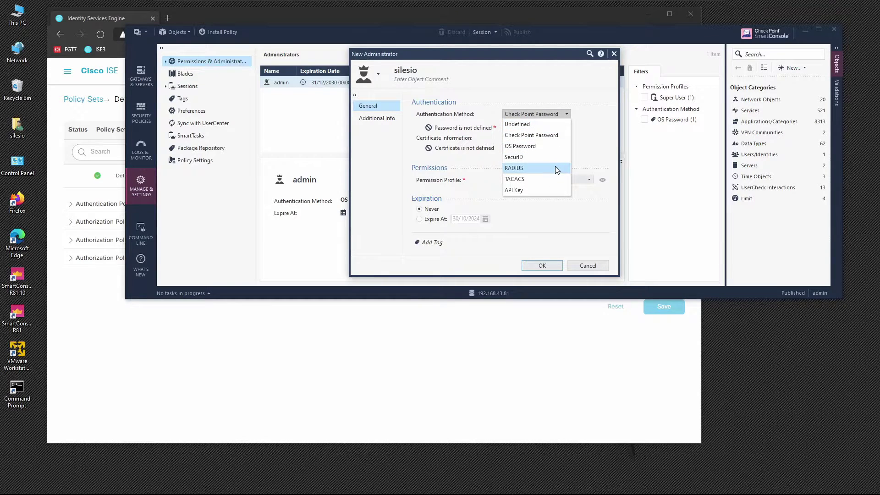
click(557, 168)
click(556, 127)
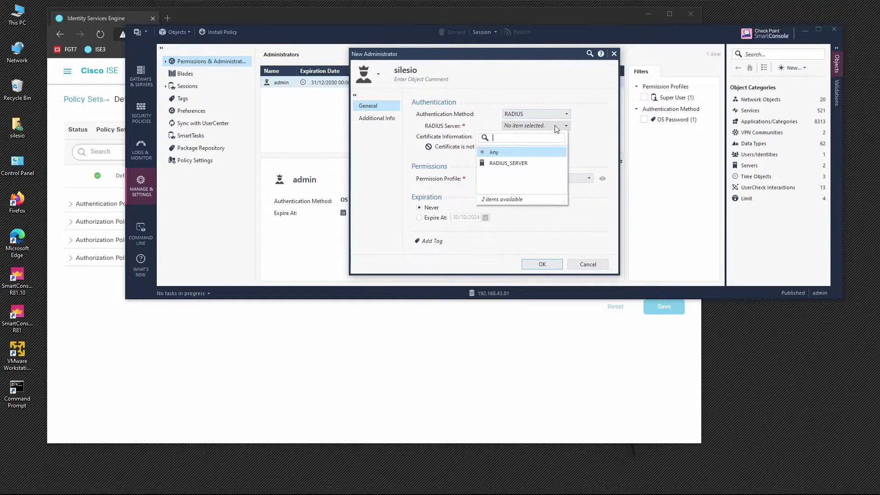
click(524, 163)
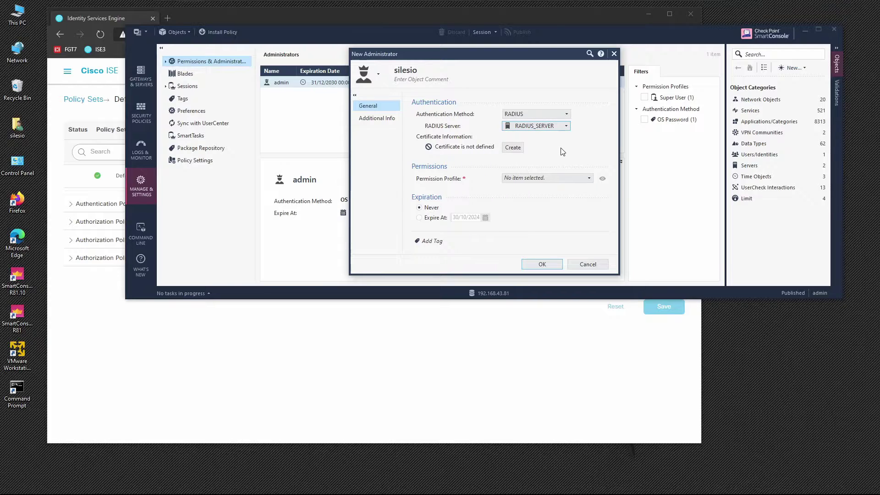
click(579, 178)
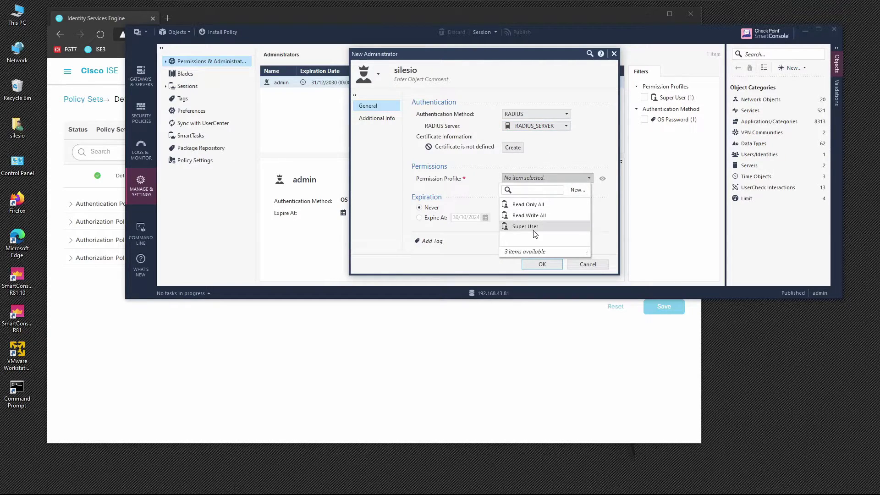
click(532, 226)
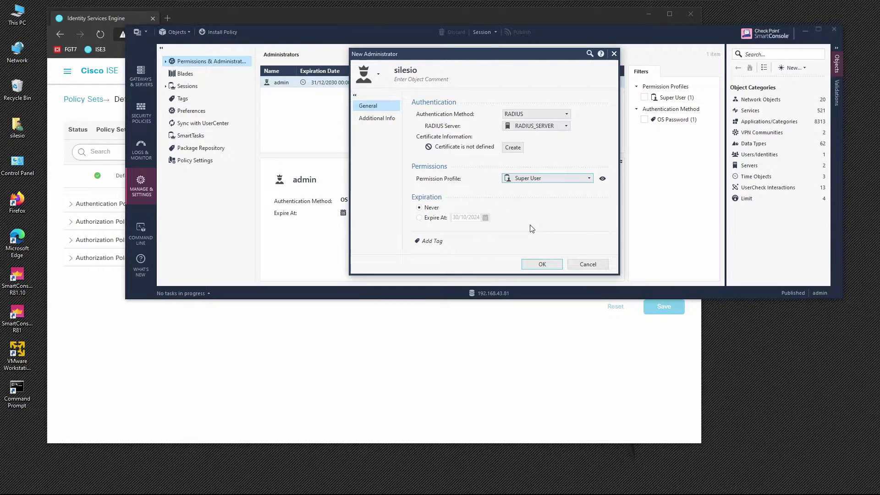
click(555, 263)
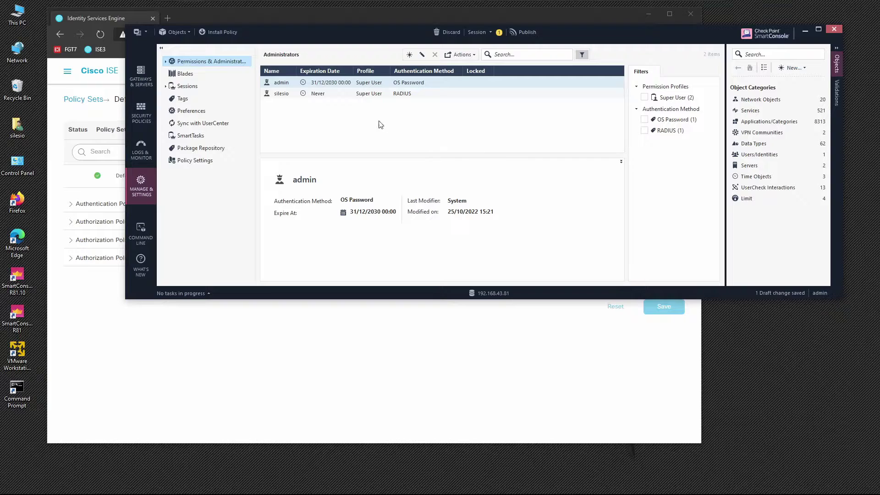
- Add another administrator using RADIUS via RADIUS_SERVER with the Read Only All permission profile
click(409, 54)
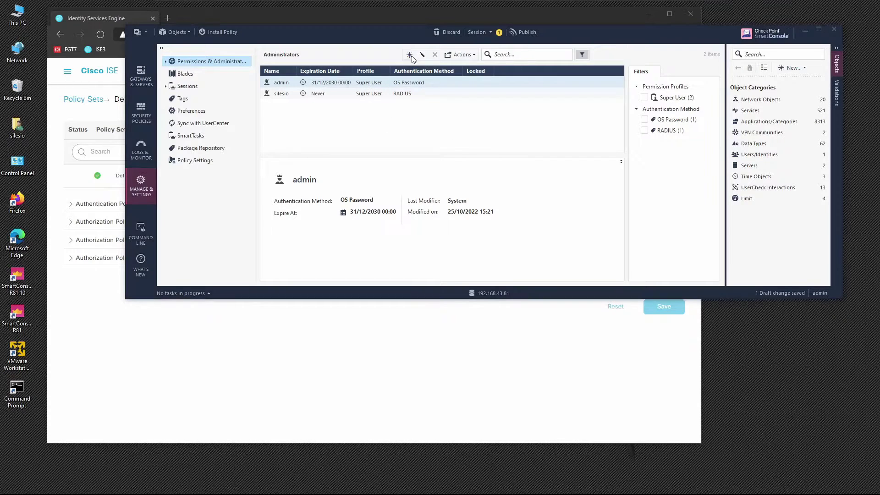
text(carvalho)
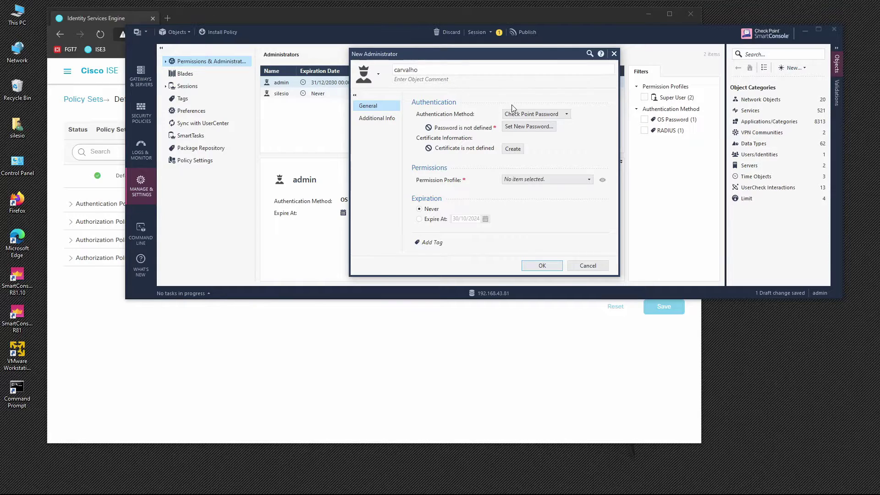
click(567, 114)
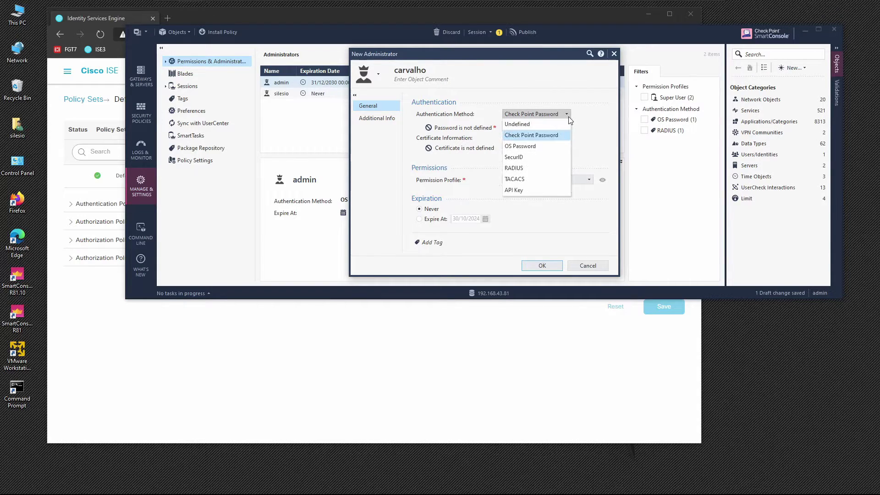
click(548, 168)
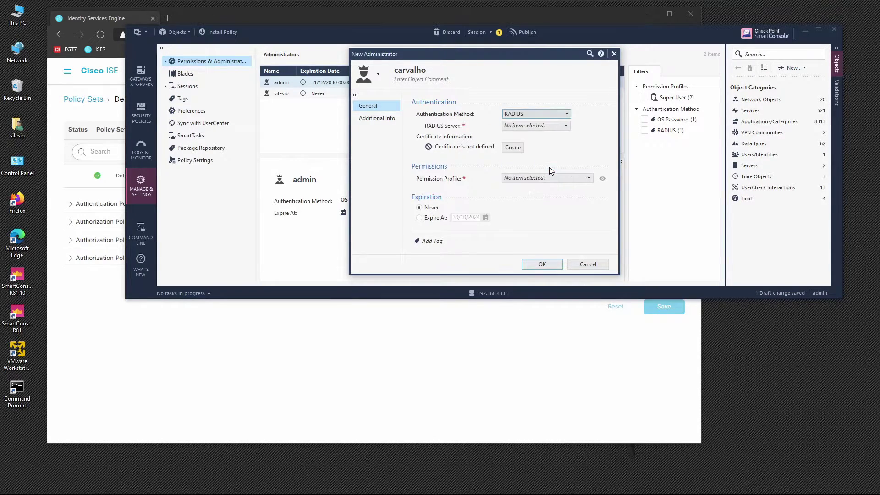
click(545, 126)
click(510, 159)
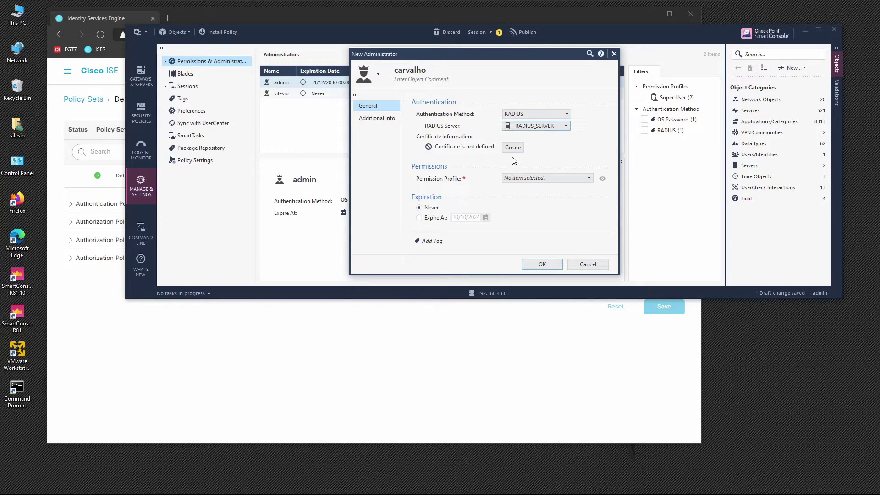
click(582, 177)
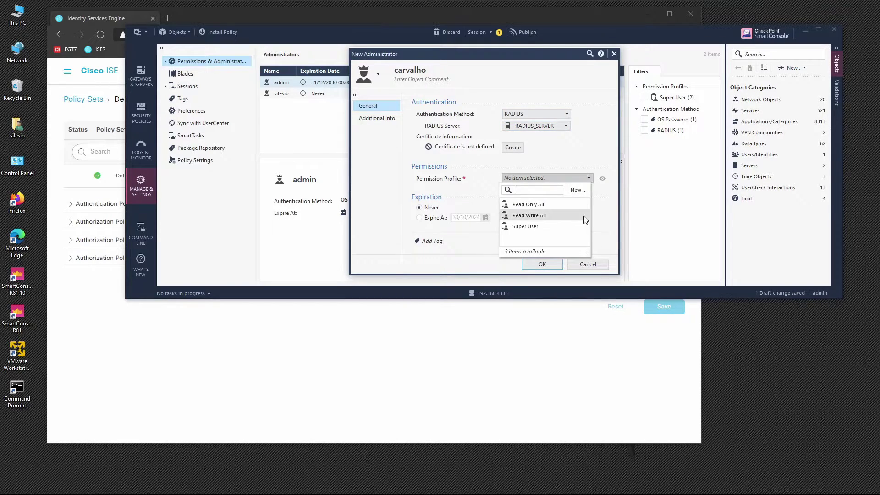
click(527, 204)
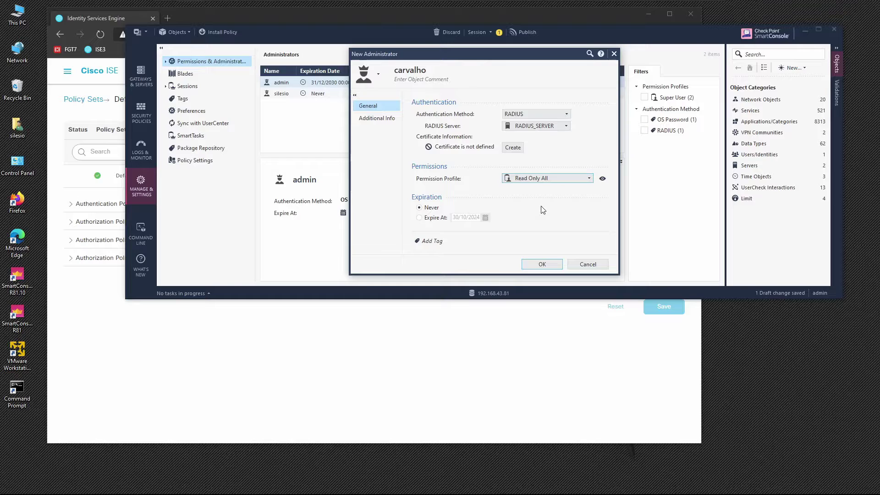
click(550, 264)
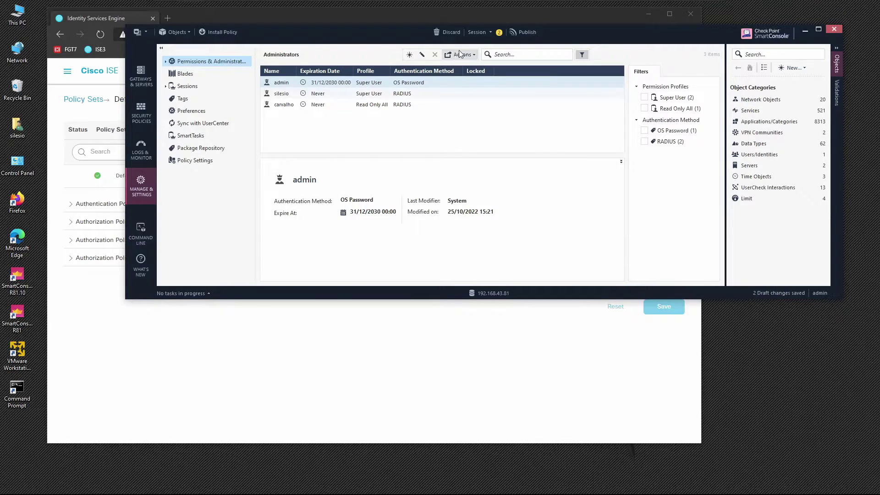
- Publish the two administrator changes and relaunch SmartConsole R81.10 to test a RADIUS login
click(524, 31)
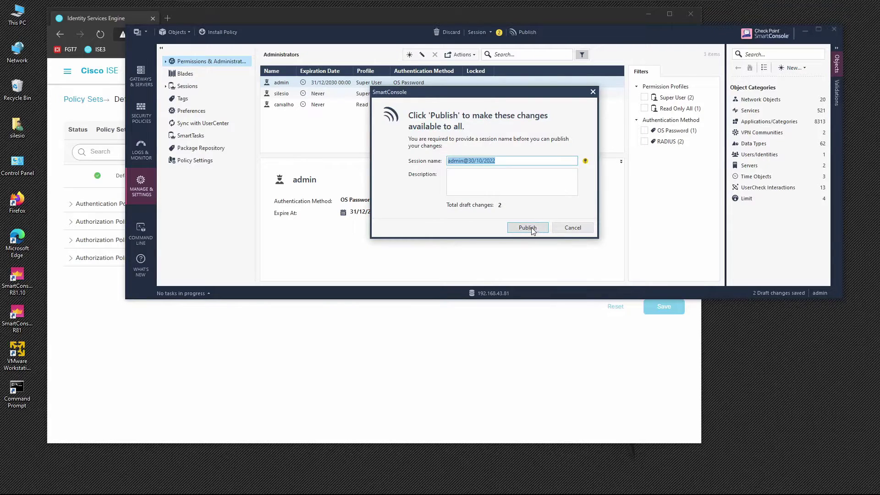
click(527, 227)
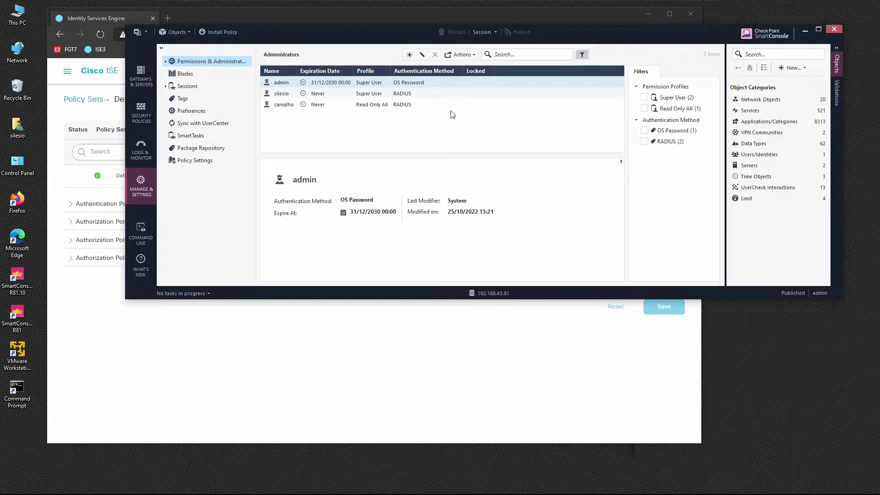
click(26, 284)
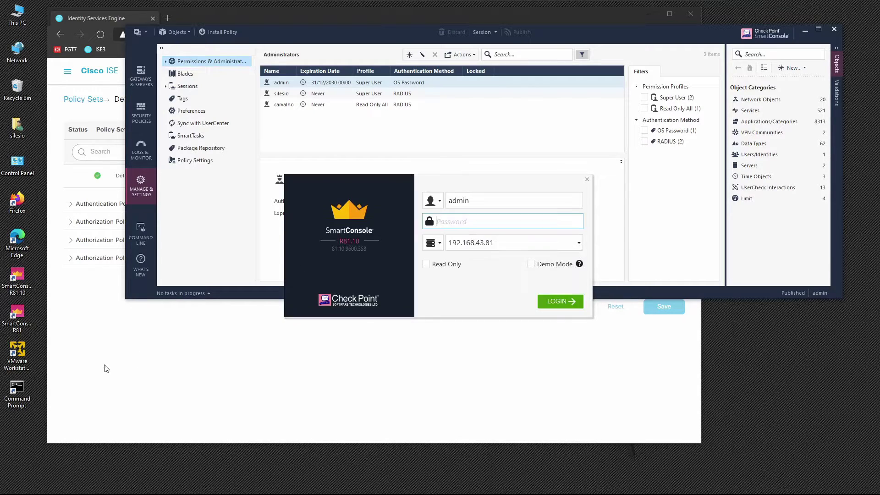
click(86, 327)
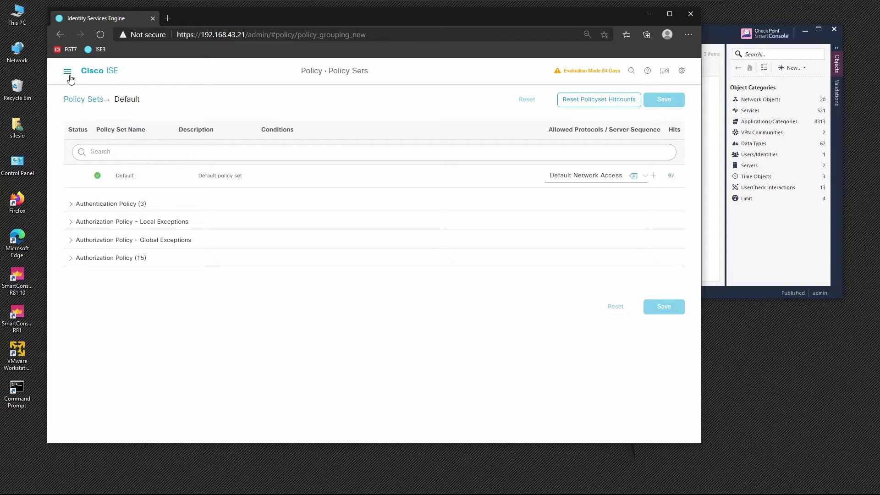
- Open the RADIUS Live Logs in Cisco ISE from Recent Pages, then return to SmartConsole
click(68, 71)
click(118, 169)
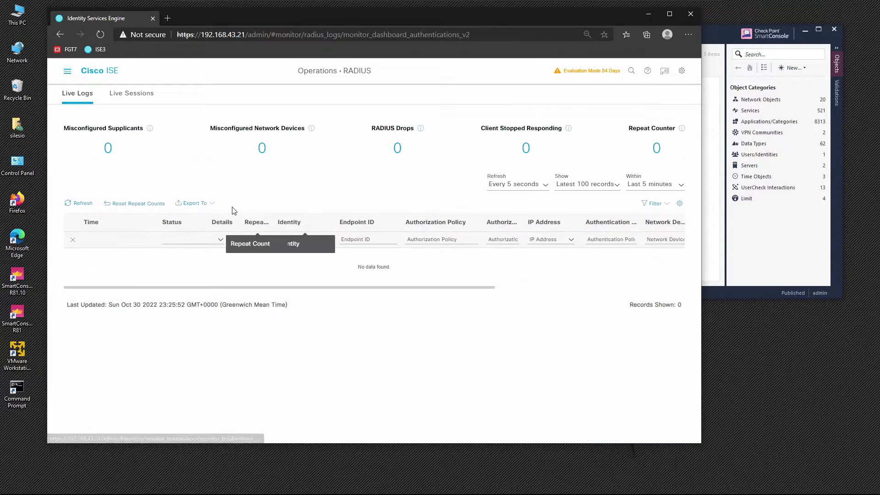
click(724, 291)
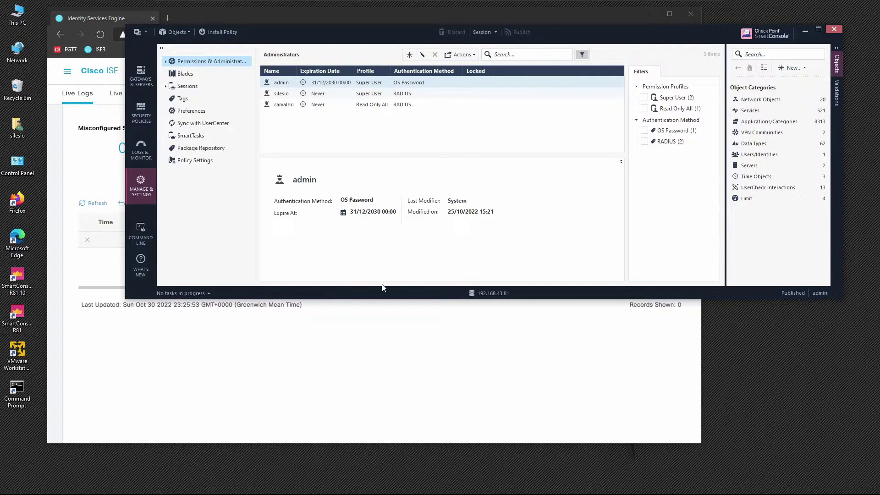
- Log in to SmartConsole with the Super User RADIUS administrator's username and password
key(alt+Tab)
key(alt+Tab)
key(shift+Tab)
text(silesio)
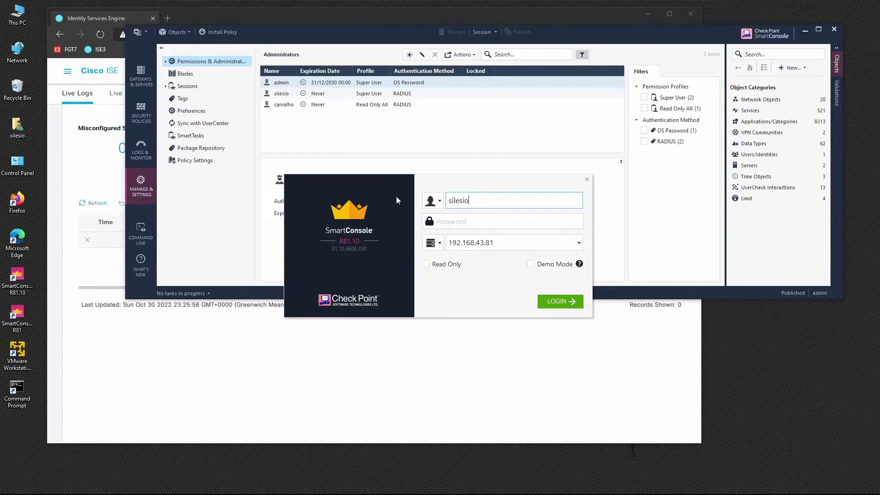
key(Tab)
text(••••)
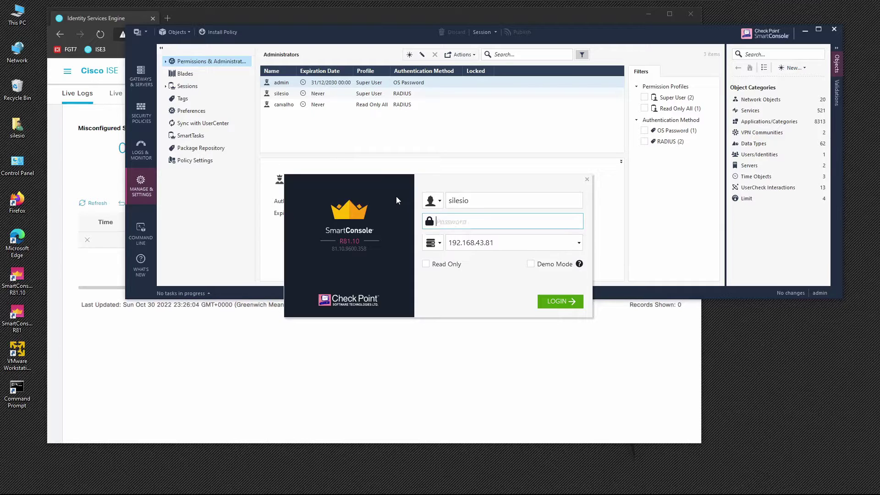
text(••)
key(Return)
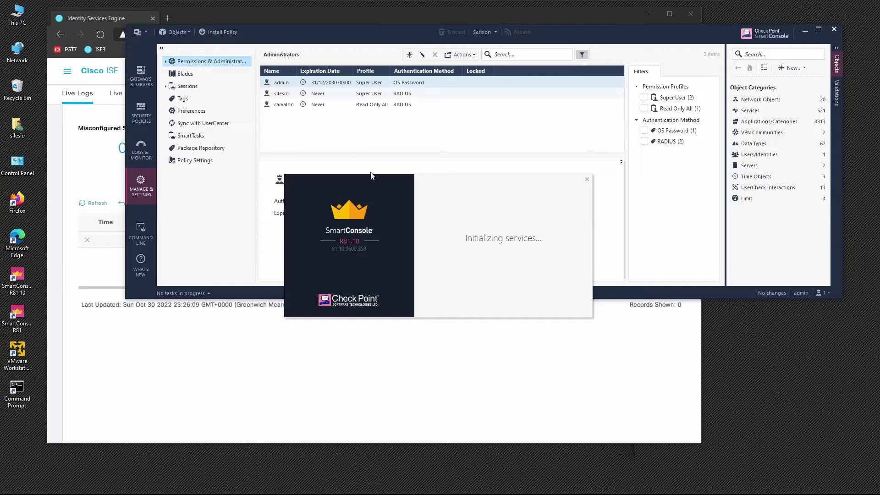
- Move the loading splash and SmartConsole window aside, then return to the ISE live logs
drag(382, 183, 446, 308)
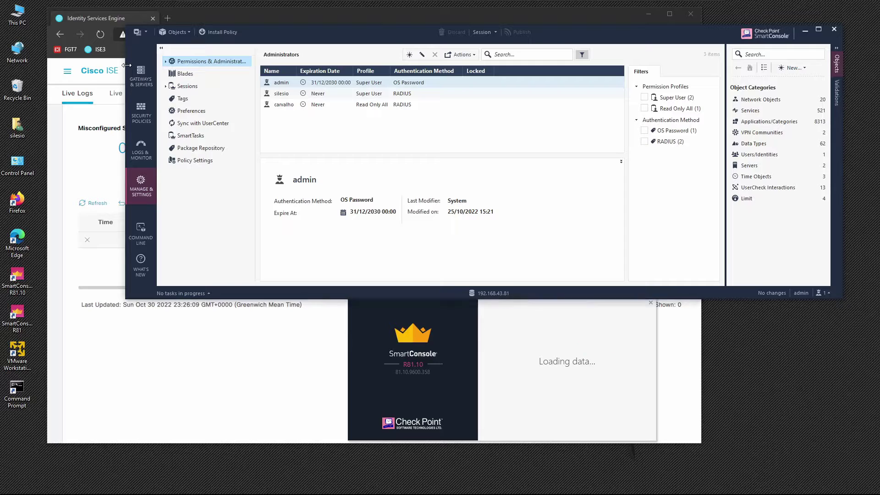
click(172, 61)
drag(270, 33, 374, 26)
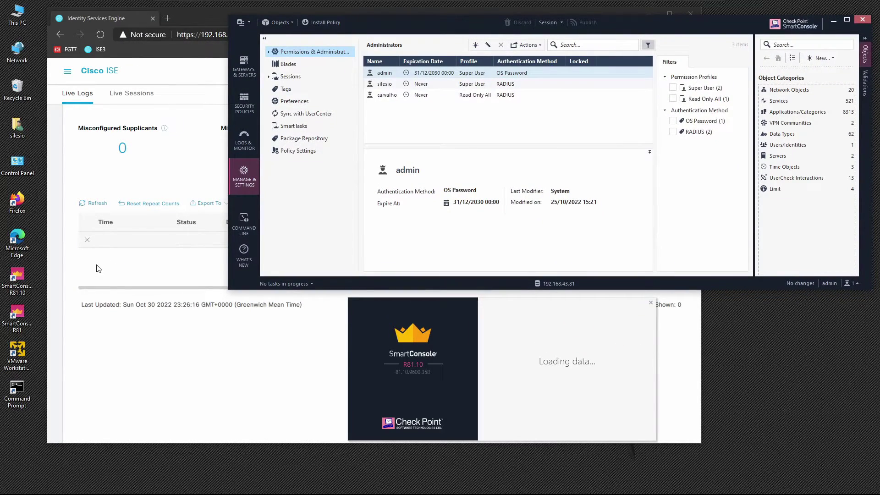
click(100, 268)
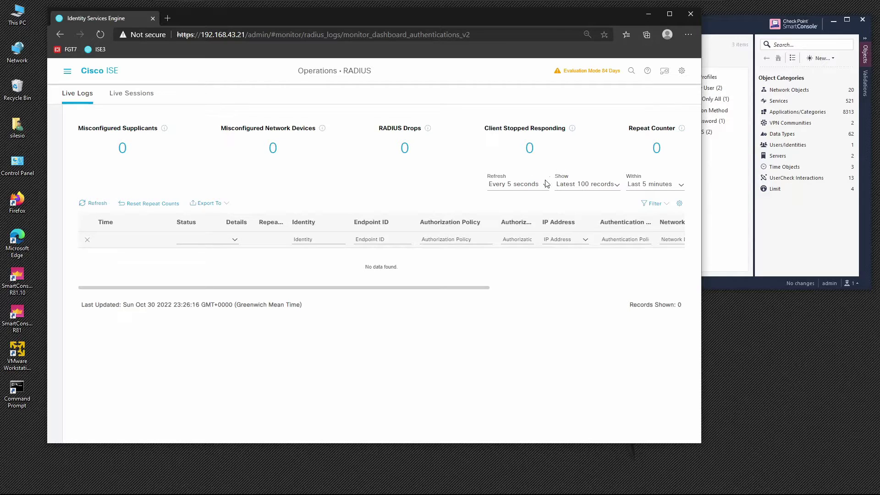
- Refresh the RADIUS Live Logs to show the administrator's successful authentication record
click(88, 203)
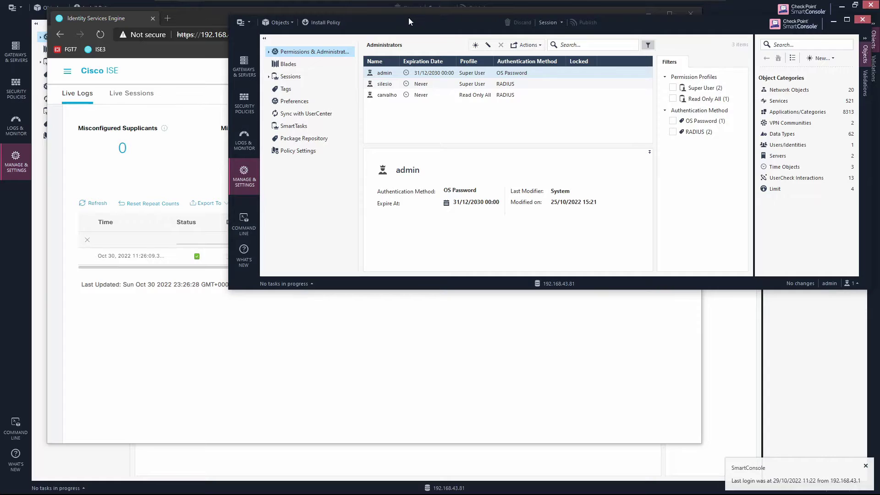
drag(405, 21, 378, 42)
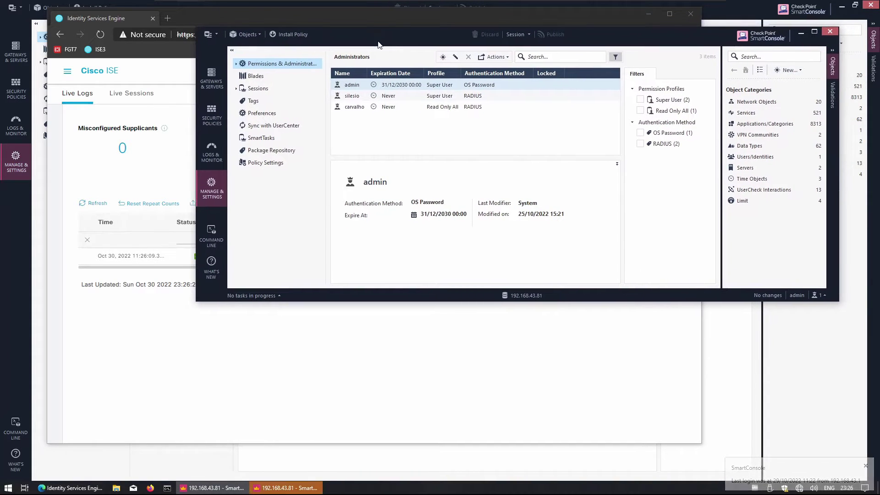
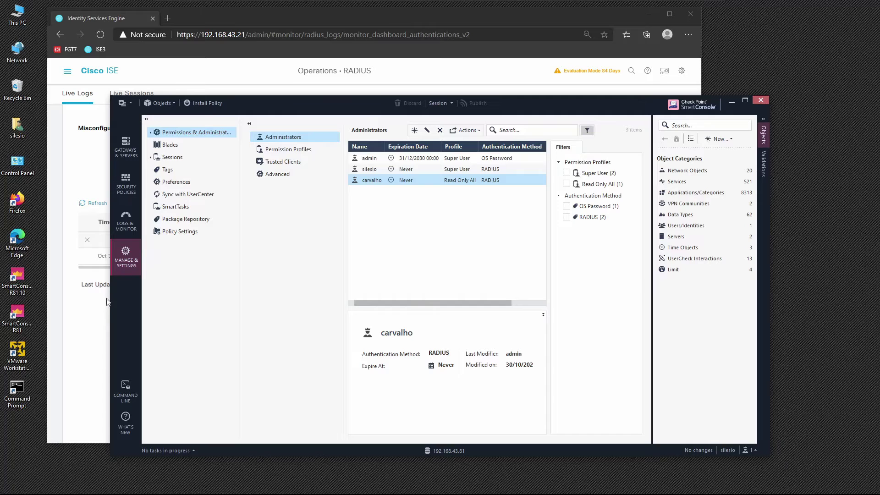
- Close the running SmartConsole session and relaunch SmartConsole R81.10 over the ISE live logs
click(87, 315)
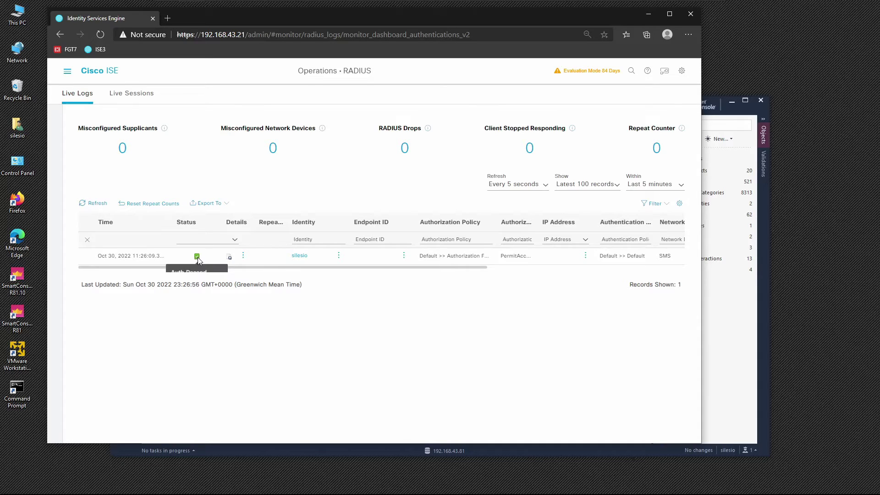
click(761, 291)
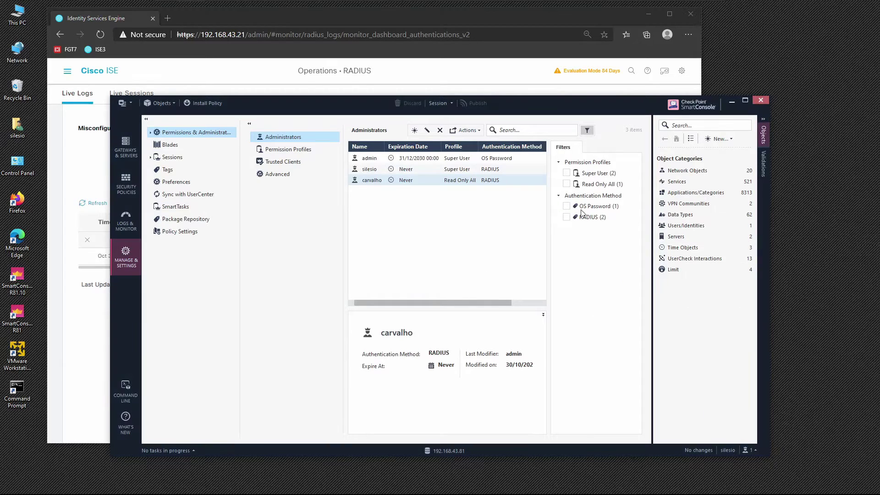
click(761, 100)
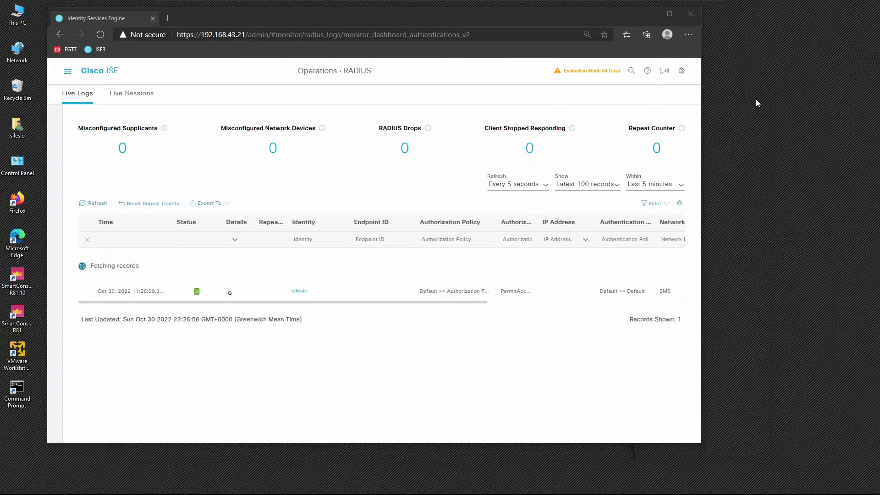
double_click(20, 285)
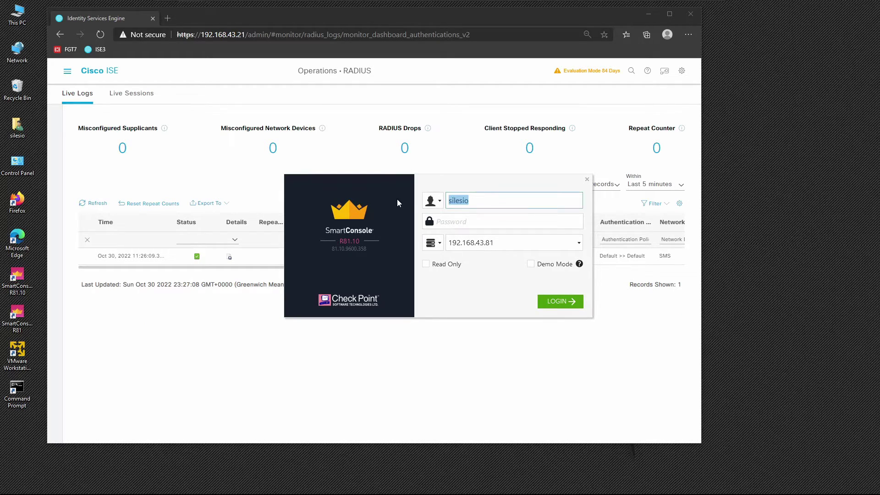
- Log in to 192.168.43.81 with the read-only admin's username and password, moving the splash window top-right
text(carvalho)
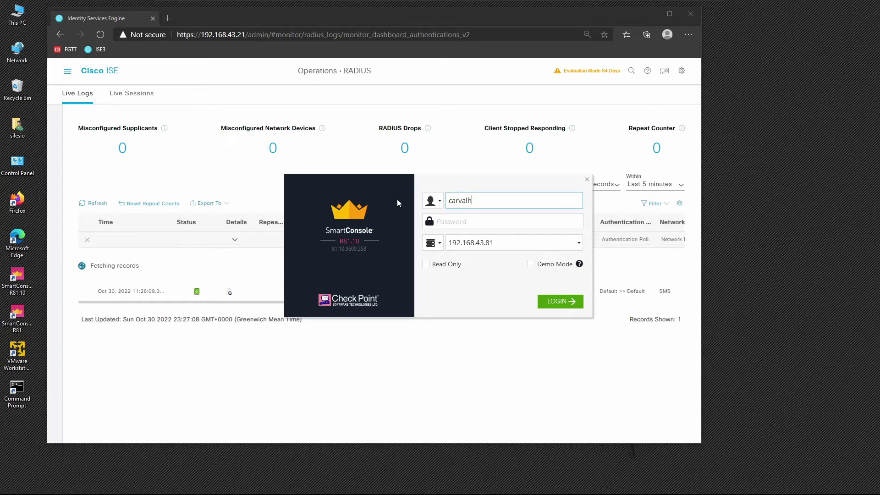
key(Tab)
text(•••••)
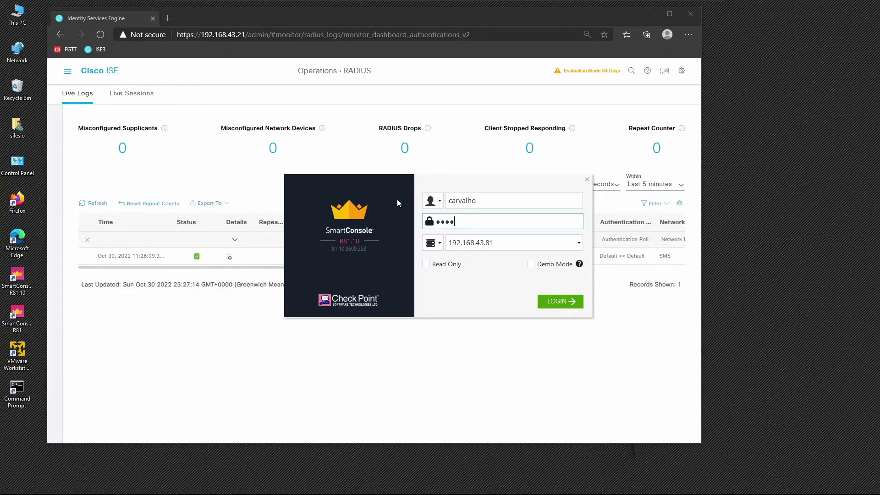
text(•••)
key(Return)
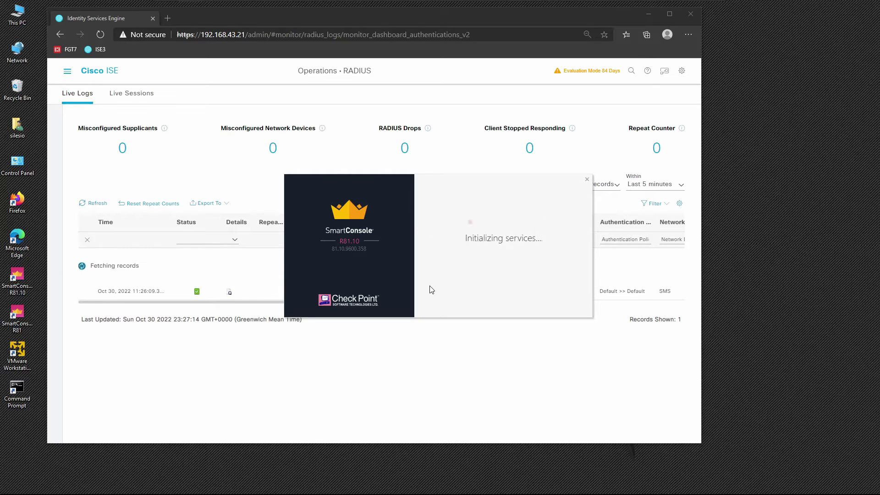
drag(448, 187, 706, 90)
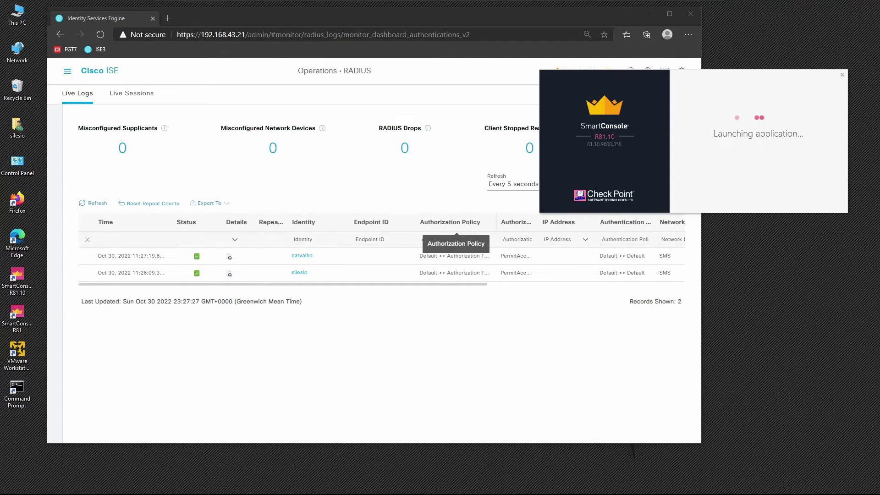
- Widen the ISE Authorization Policy column to show full policy names, then return to SmartConsole
drag(495, 240, 570, 230)
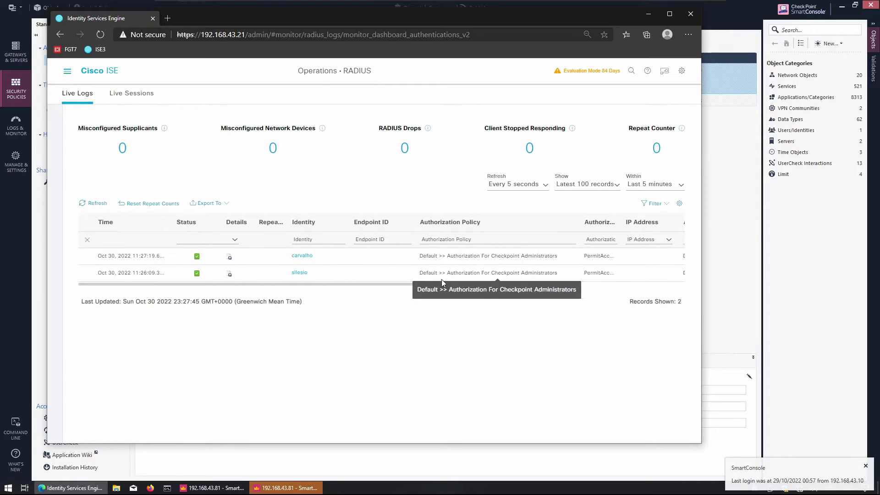
click(485, 284)
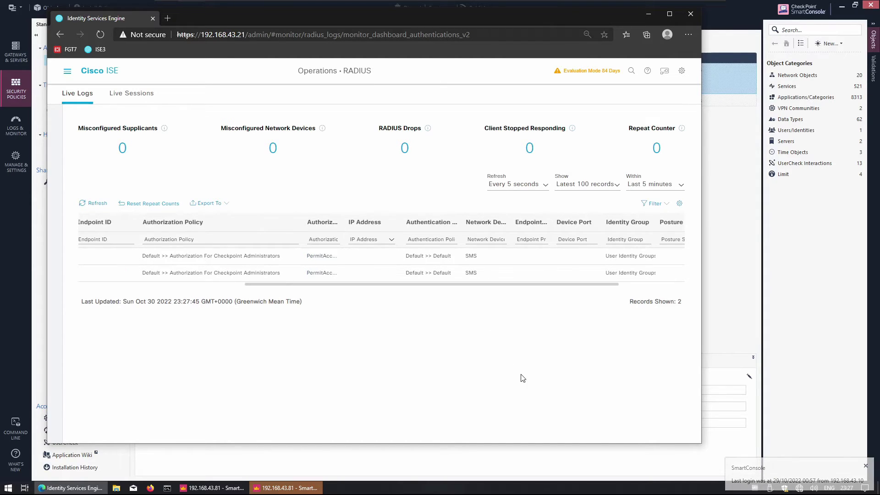
click(757, 290)
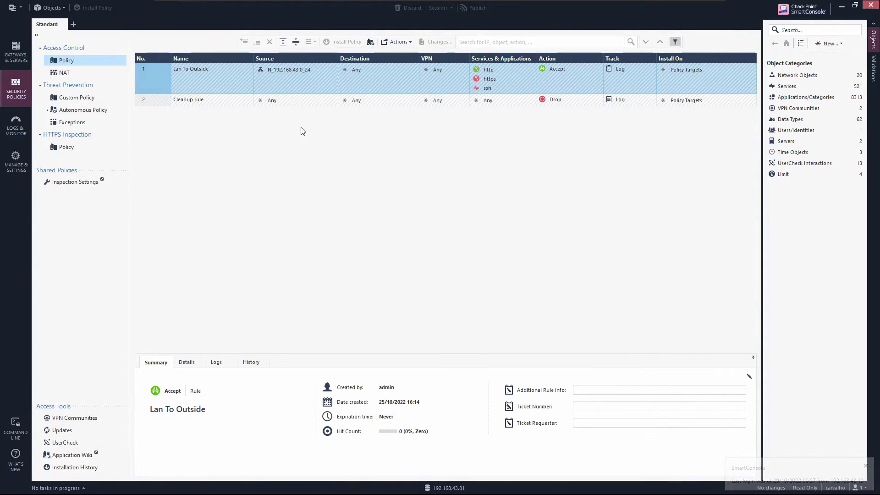
- Check that the Lan To Outside rule's Source cell edit options are greyed out, then step across its VPN cell
click(289, 69)
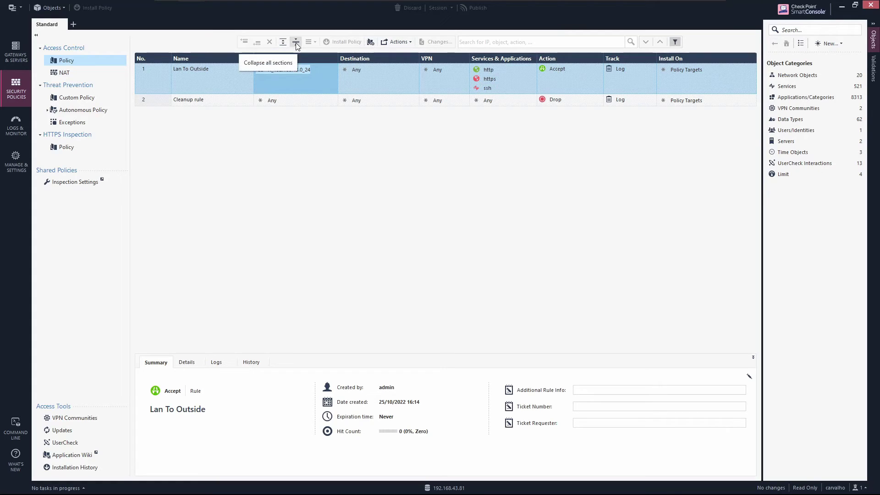
right_click(299, 70)
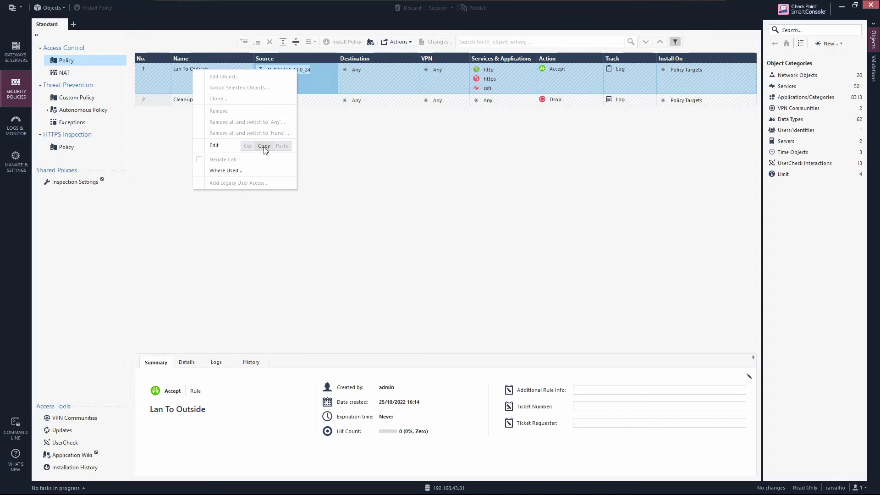
click(427, 80)
key(Right)
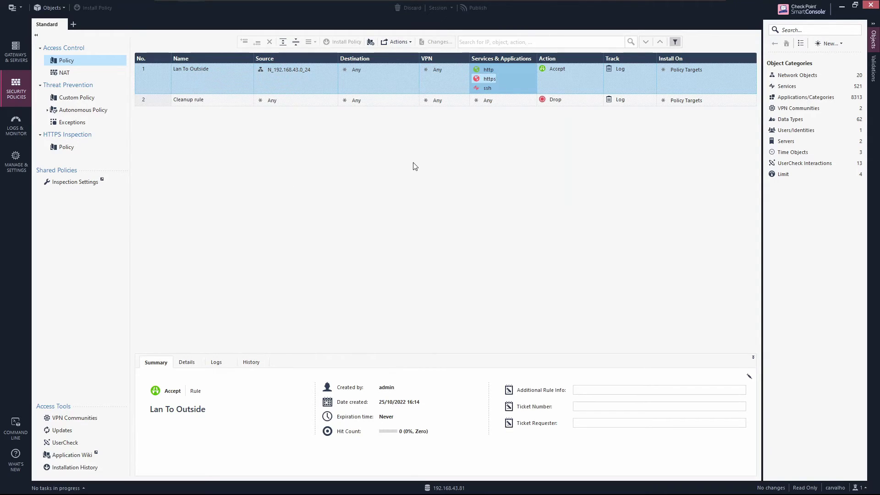
- Open the newest login's ISE detail report and read 5200 Authentication succeeded under Checkpoint Administrators
double_click(294, 9)
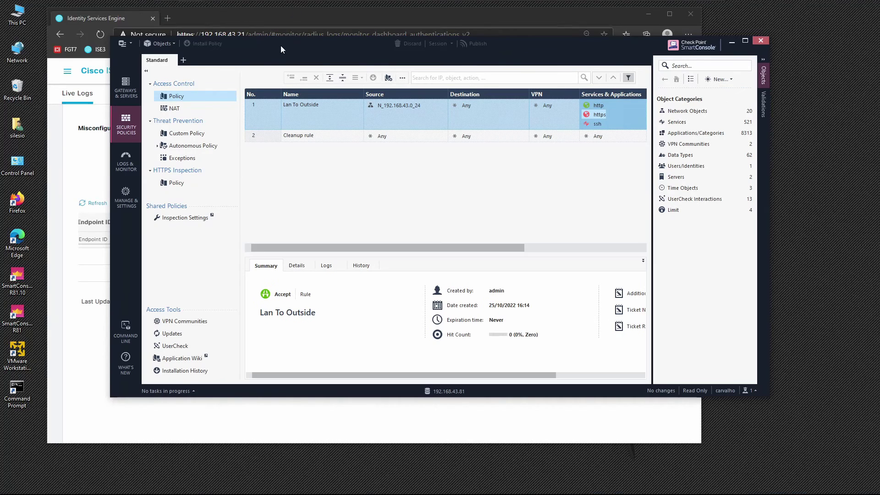
click(62, 291)
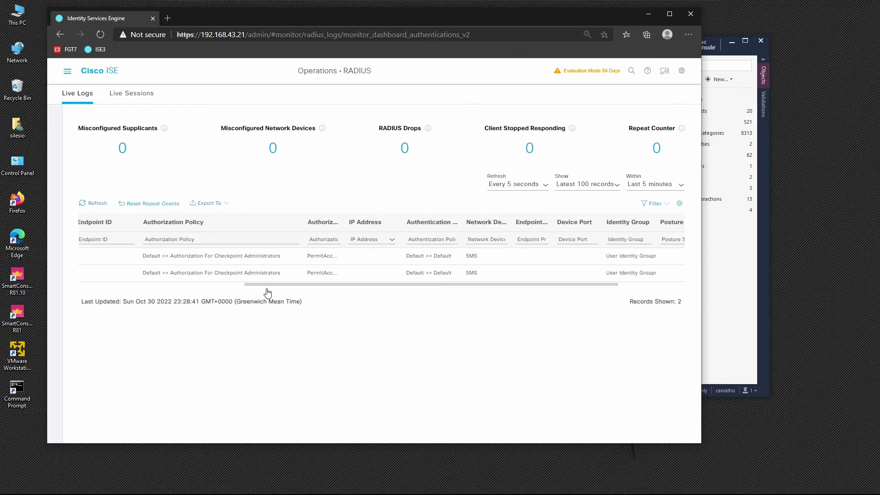
drag(271, 290, 118, 294)
click(210, 257)
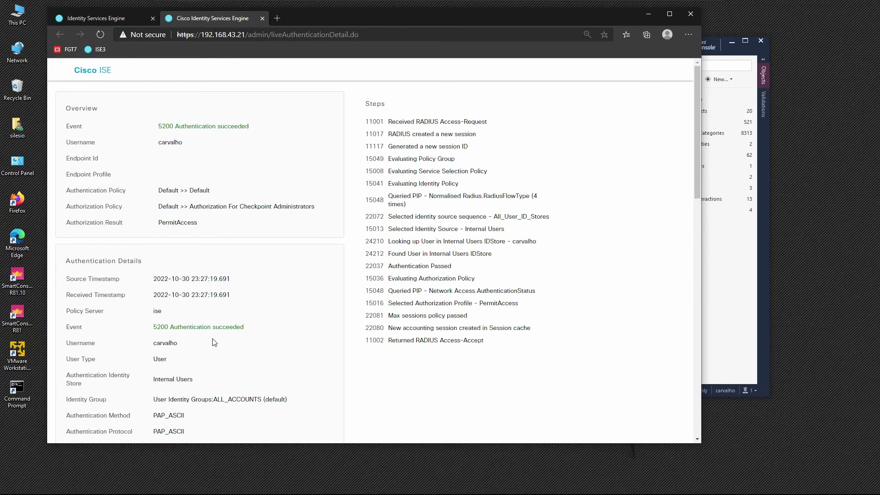
scroll(216, 344, down, 3)
scroll(258, 302, down, 4)
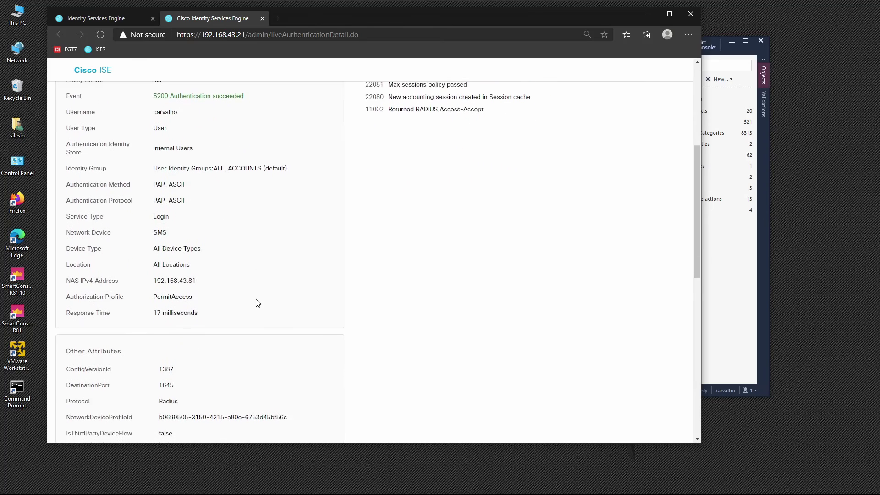
scroll(258, 303, down, 5)
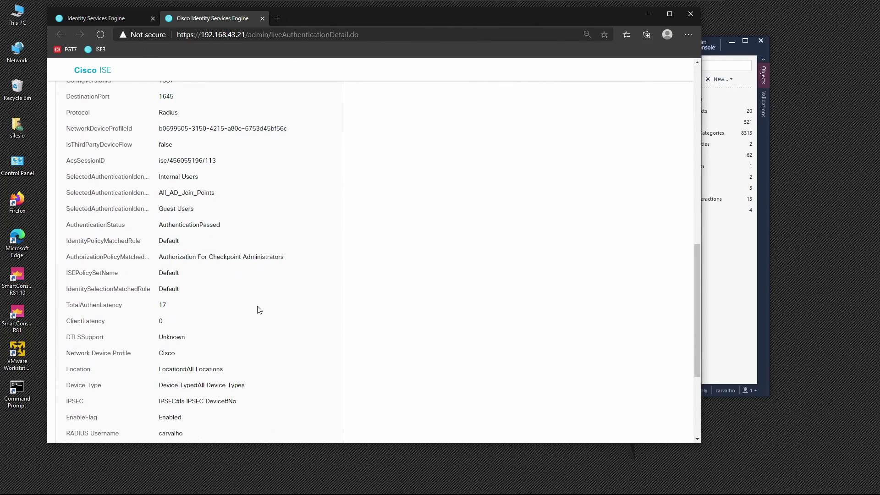
scroll(259, 309, down, 4)
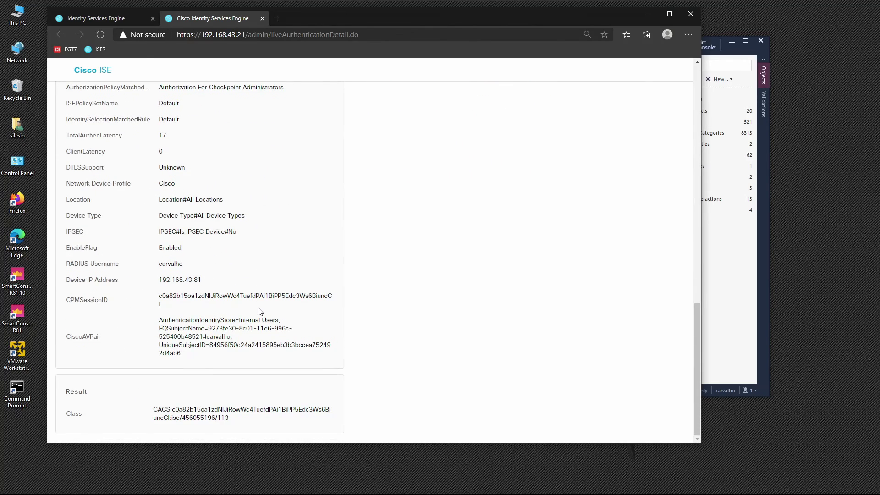
scroll(260, 316, up, 15)
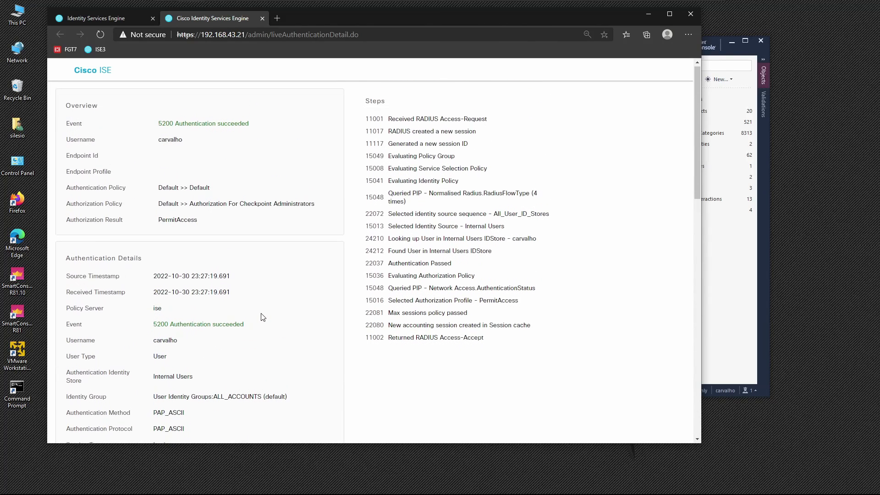